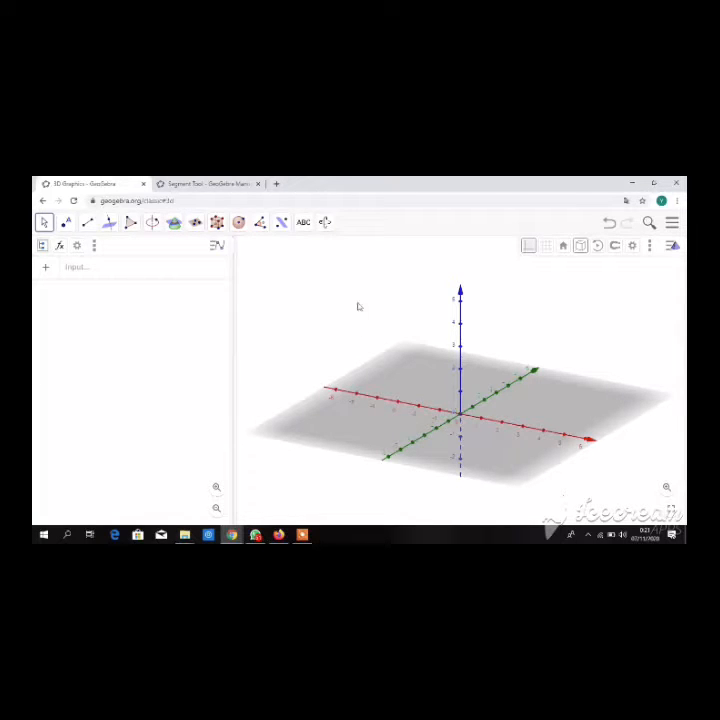
# Create a cube with its base edge running from the origin to (1, 0, 0) on the x-axis.
pyautogui.click(218, 224)
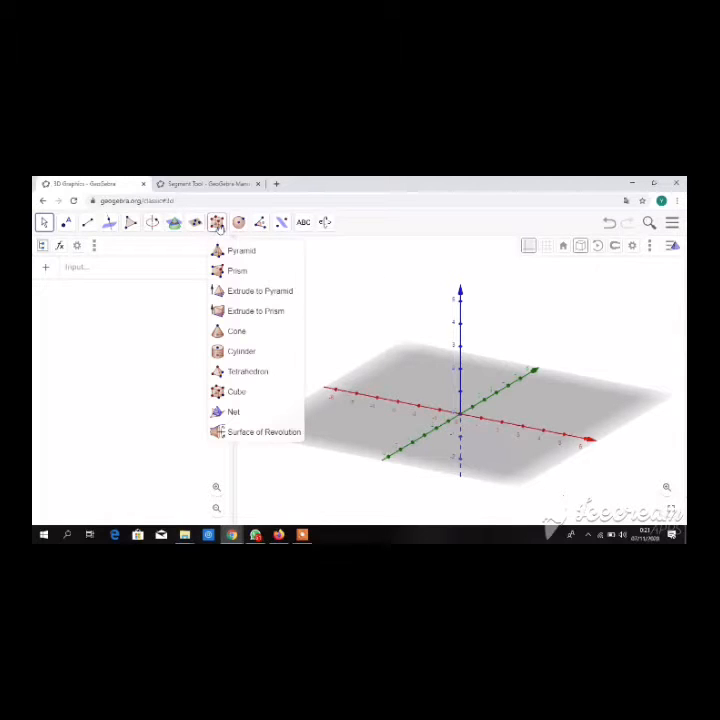
pyautogui.click(245, 393)
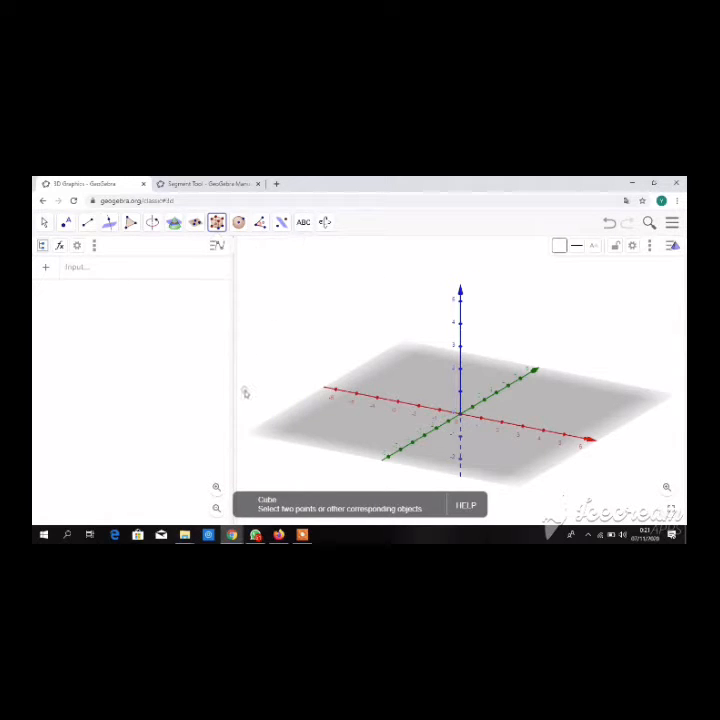
pyautogui.click(460, 415)
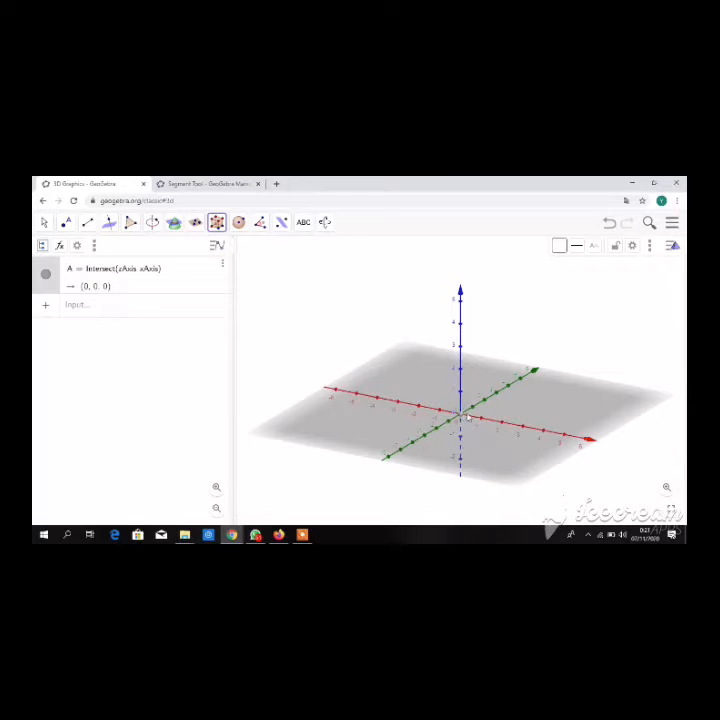
pyautogui.click(482, 422)
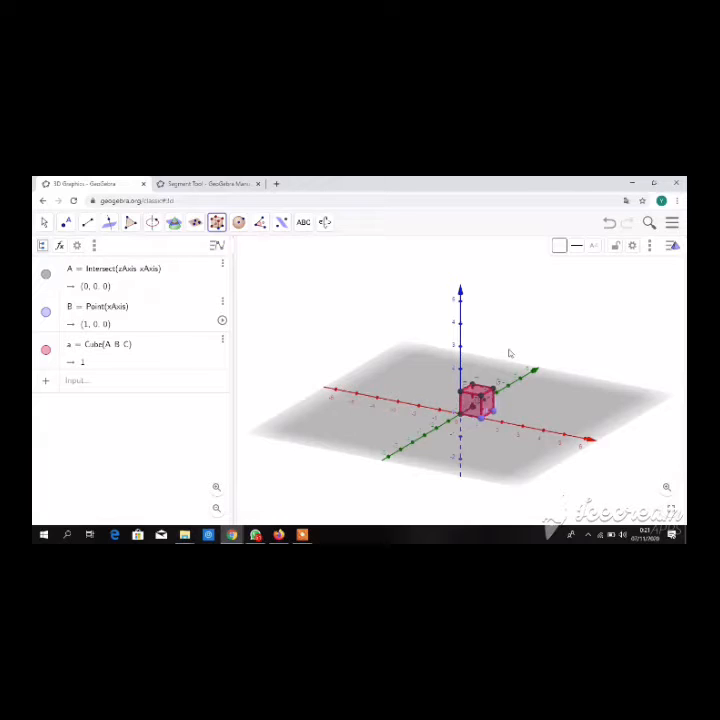
# Recolour the cube brown and set its opacity to 0 so only the edges show.
pyautogui.click(560, 248)
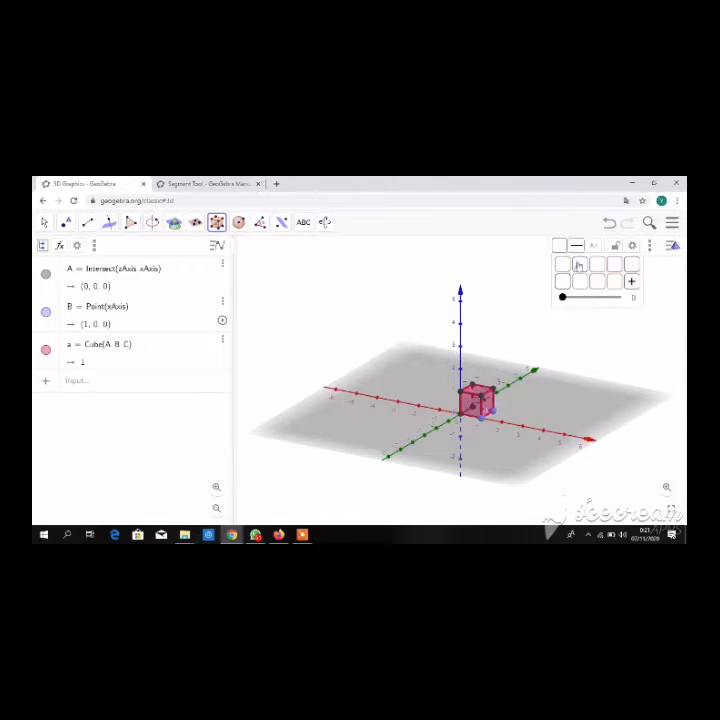
pyautogui.moveTo(563, 300)
pyautogui.mouseDown()
pyautogui.moveTo(574, 297)
pyautogui.moveTo(552, 310)
pyautogui.mouseUp()
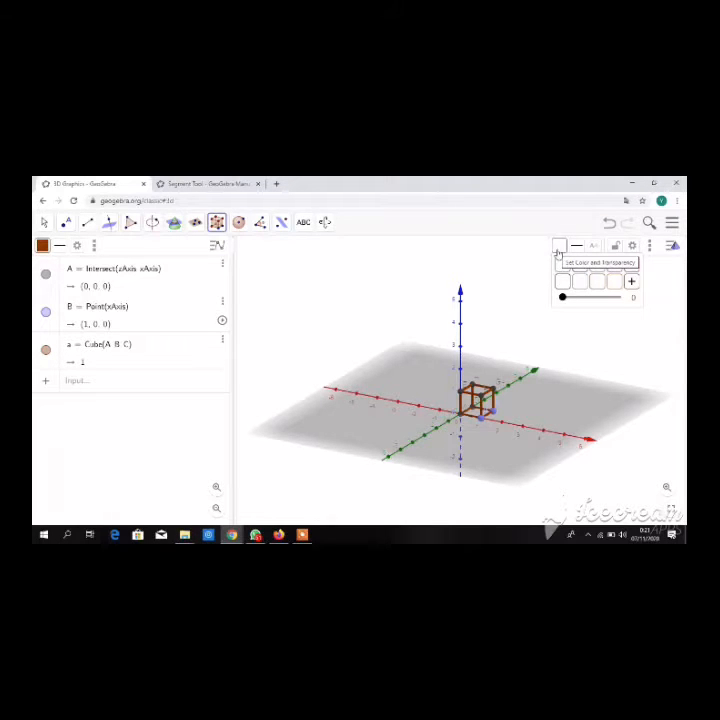
pyautogui.click(558, 247)
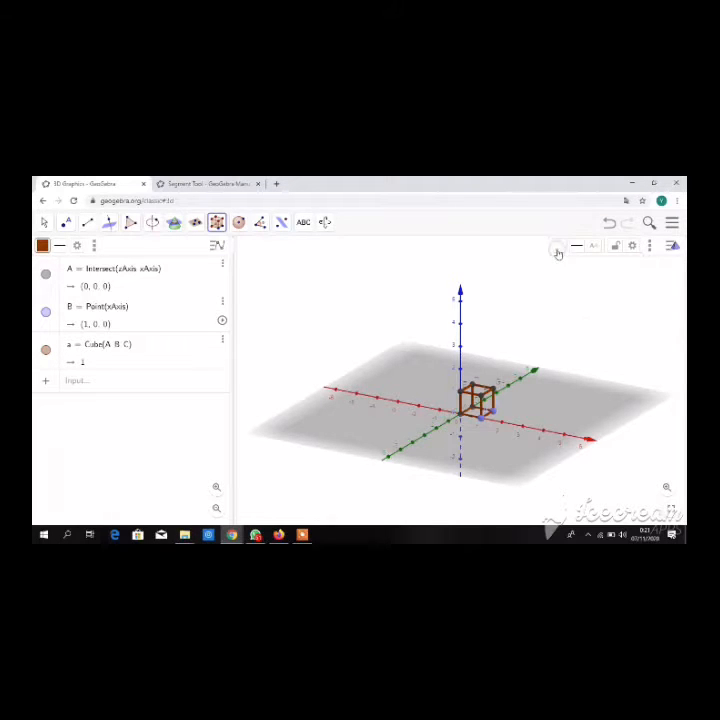
# Draw the two diagonals of the cube's side face as segments from H to A and from E to D.
pyautogui.click(667, 488)
pyautogui.click(667, 488)
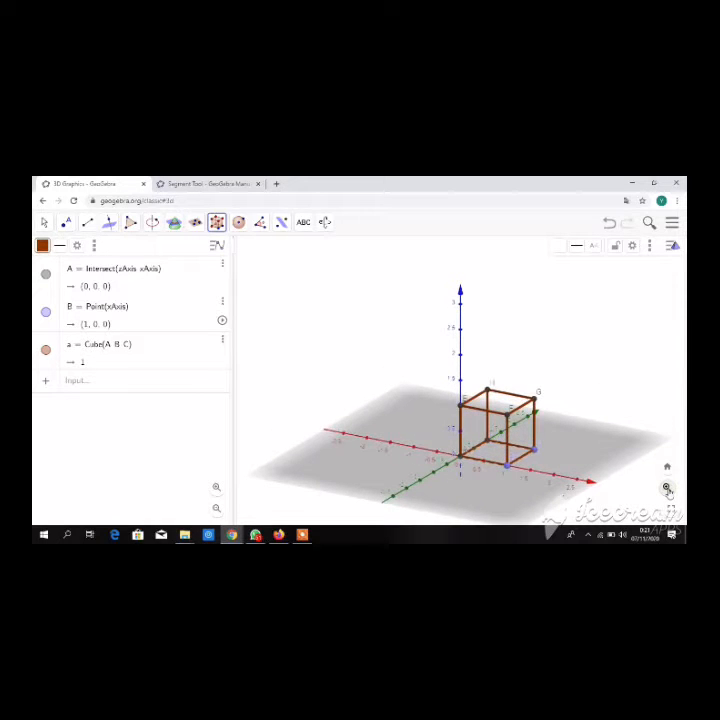
pyautogui.click(667, 488)
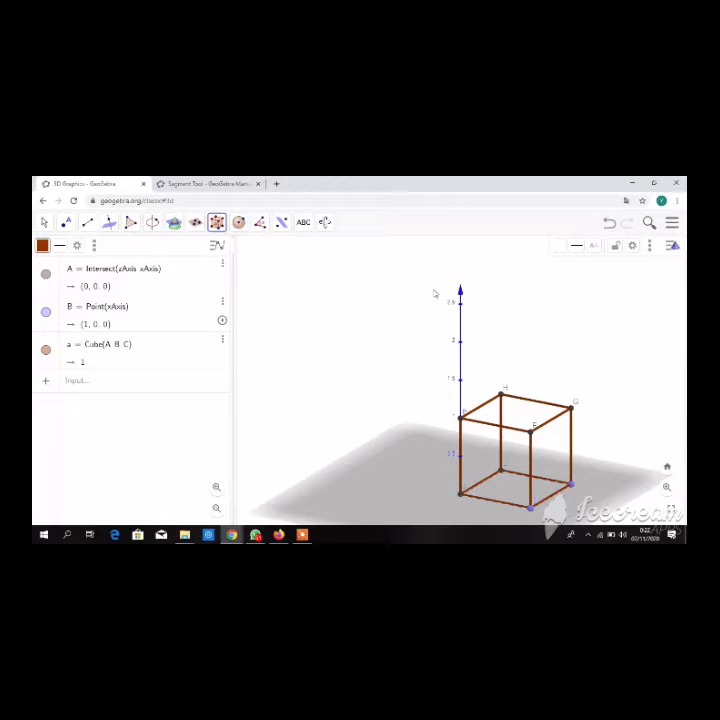
pyautogui.click(89, 223)
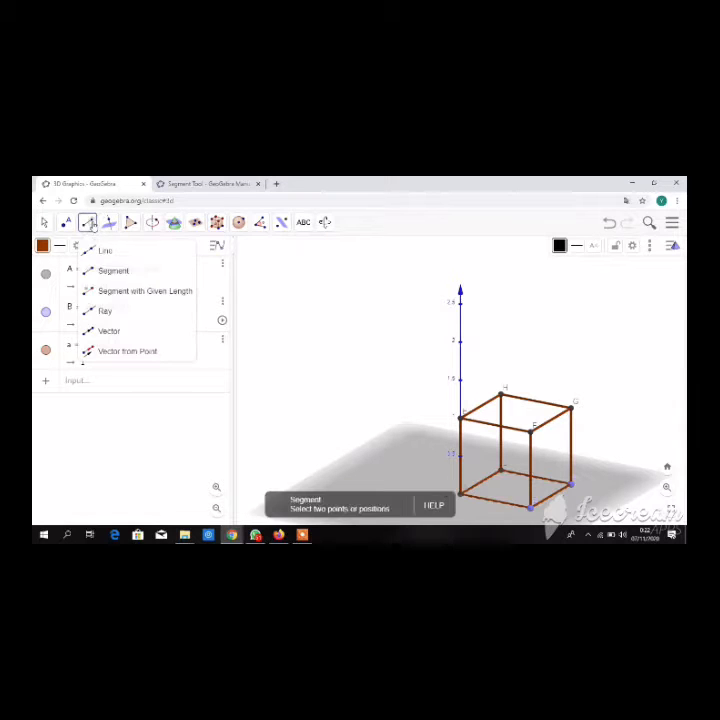
pyautogui.click(104, 311)
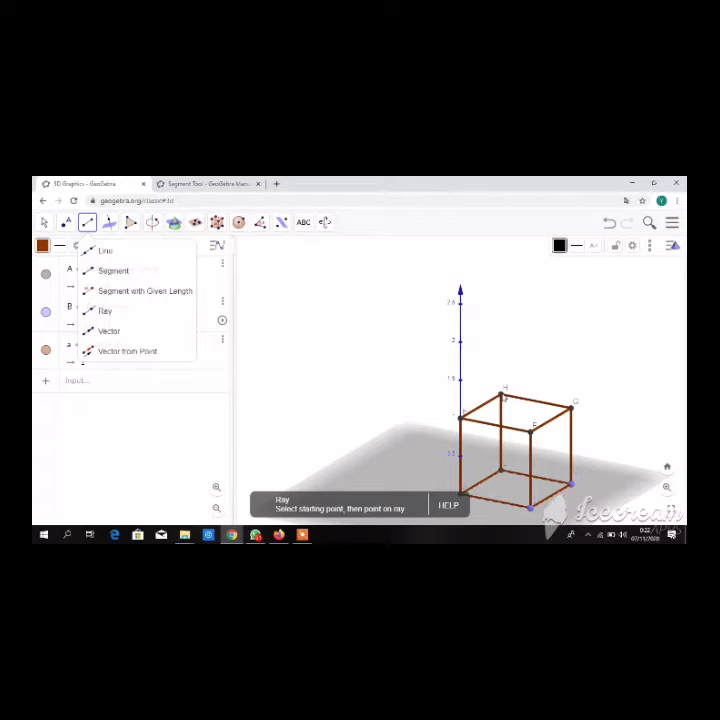
pyautogui.click(502, 396)
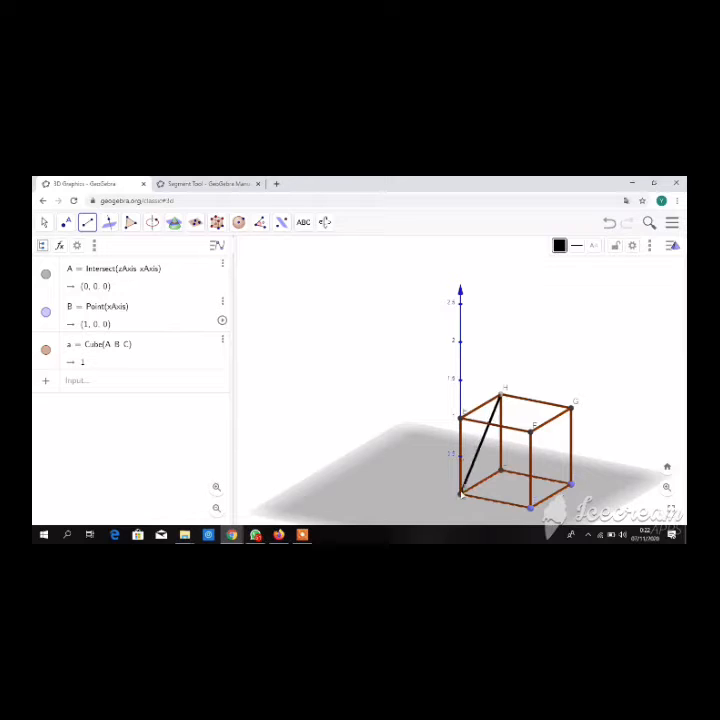
pyautogui.click(463, 487)
pyautogui.click(460, 419)
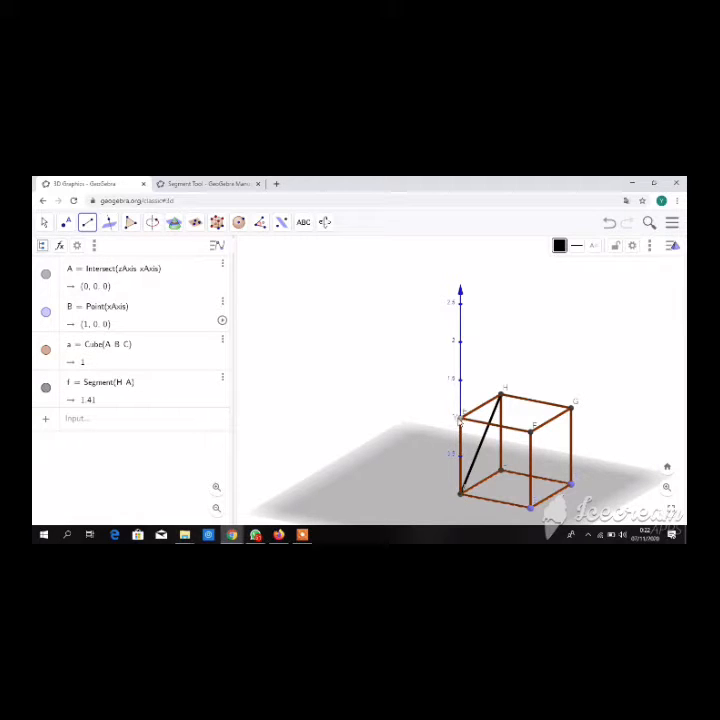
pyautogui.click(500, 470)
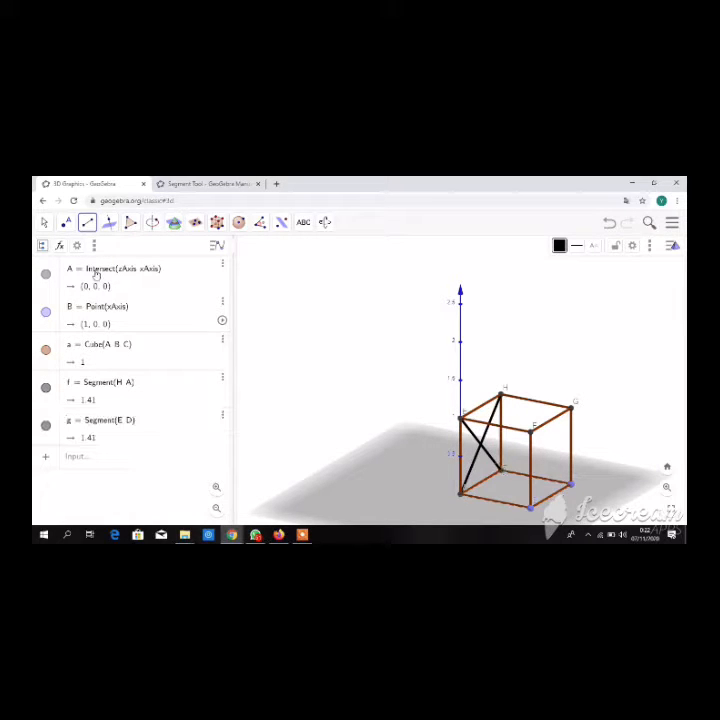
# Place a point where the side-face diagonals HA and ED intersect.
pyautogui.click(66, 222)
pyautogui.click(87, 222)
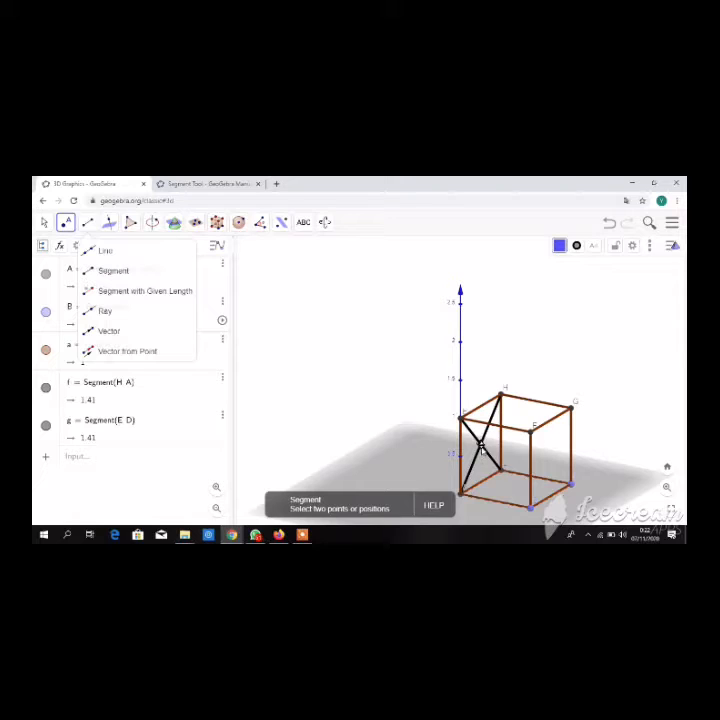
pyautogui.click(481, 443)
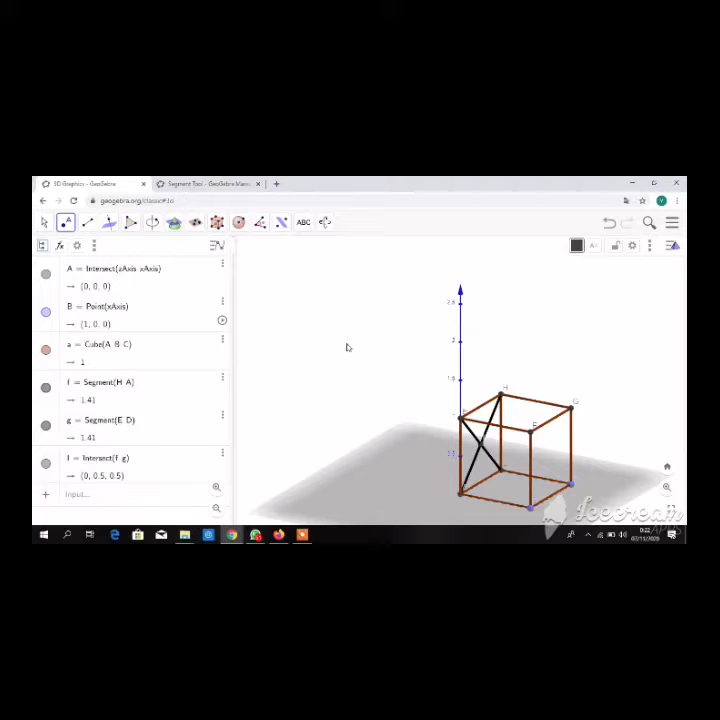
# Draw the two diagonals of the cube's top face as segments from E to G and from H to F.
pyautogui.click(87, 222)
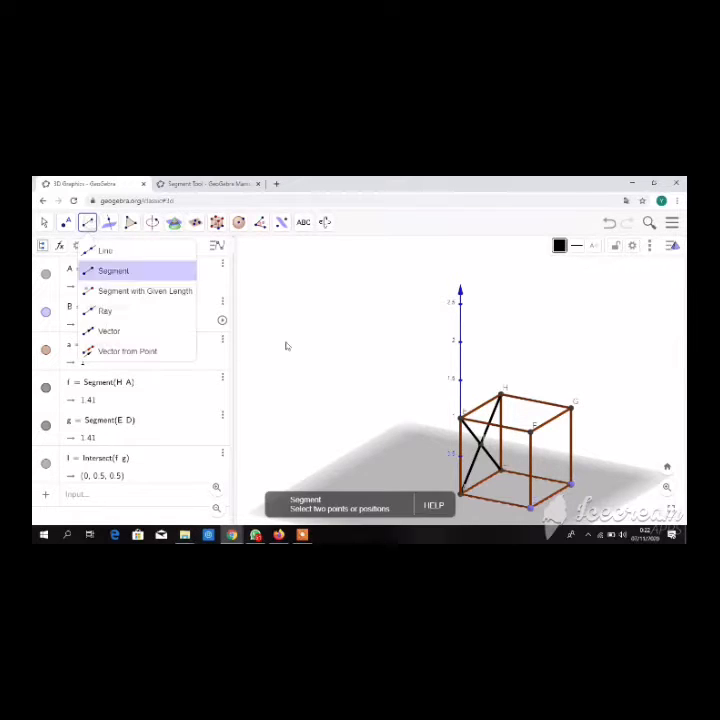
pyautogui.click(115, 271)
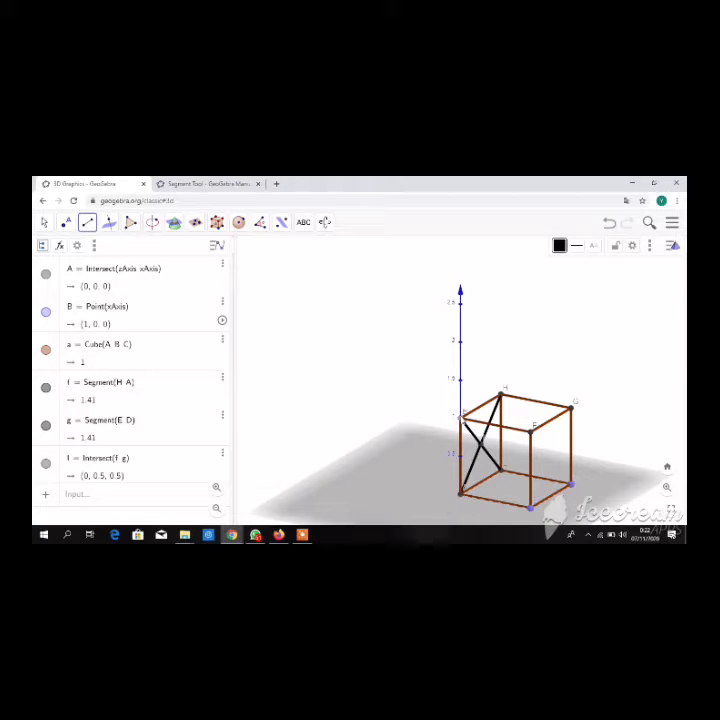
pyautogui.click(461, 415)
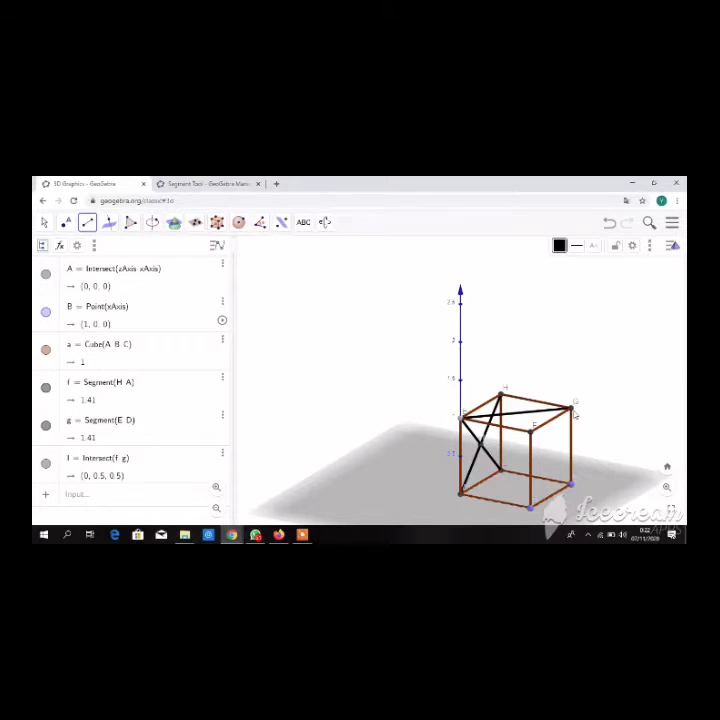
pyautogui.click(572, 408)
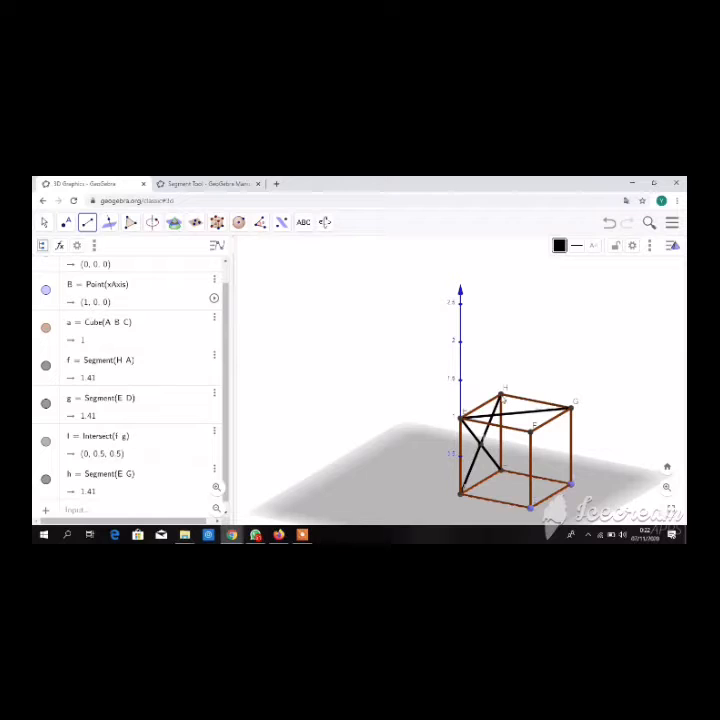
pyautogui.click(502, 398)
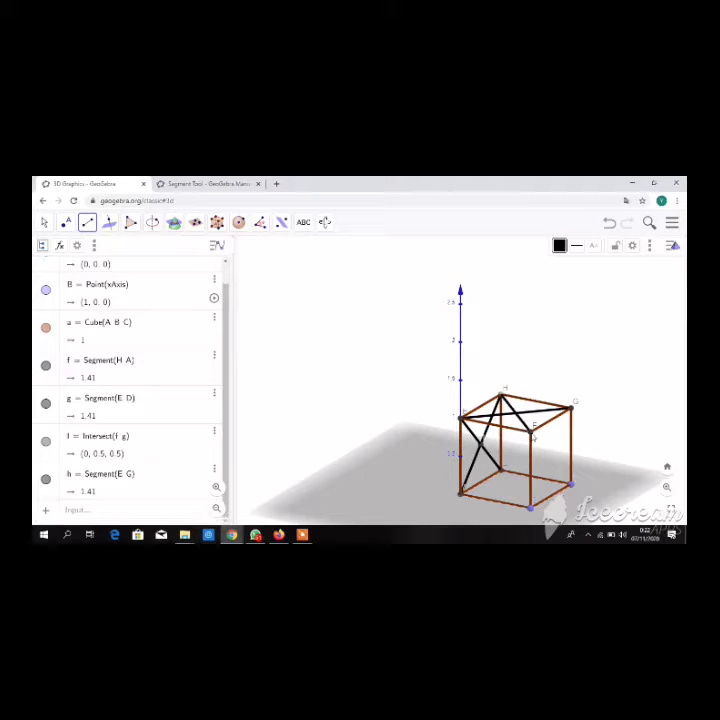
pyautogui.click(532, 431)
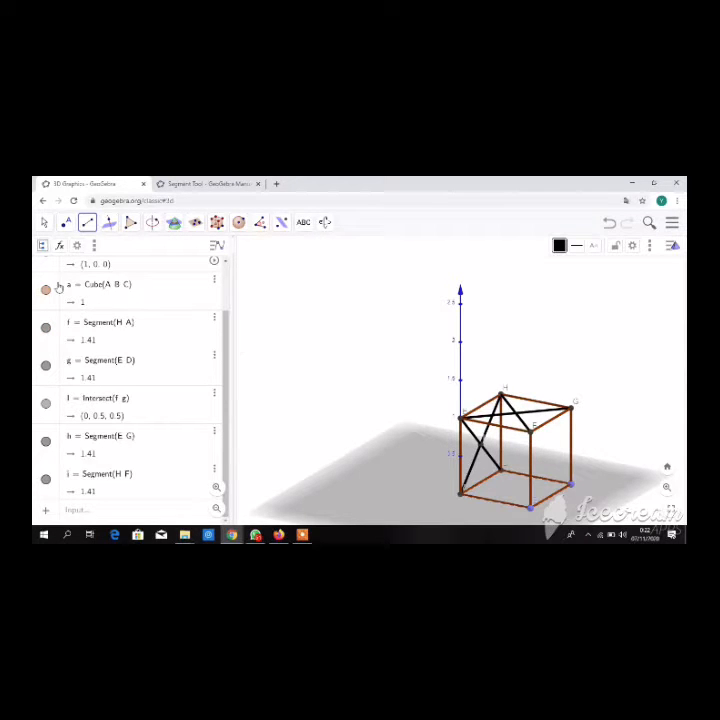
# Place a point where the top-face diagonals EG and HF intersect.
pyautogui.click(65, 222)
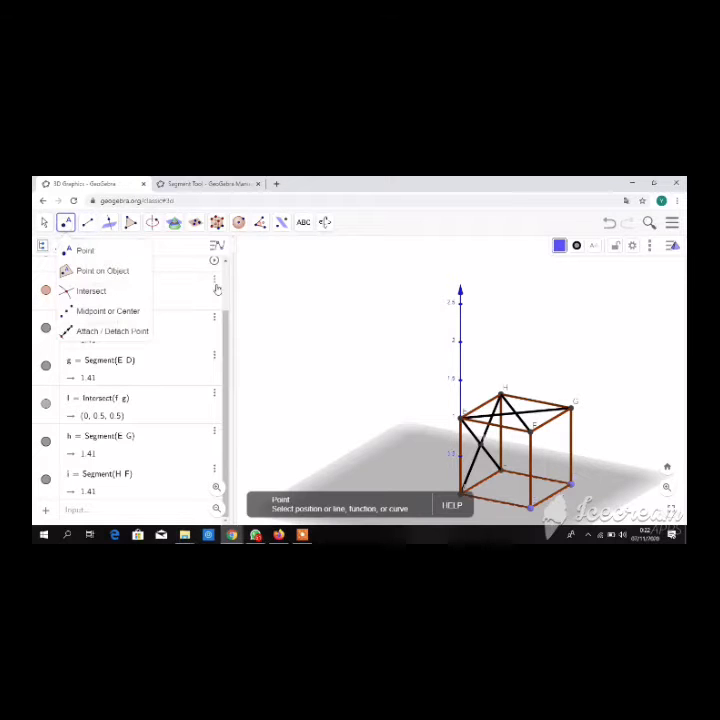
pyautogui.click(116, 252)
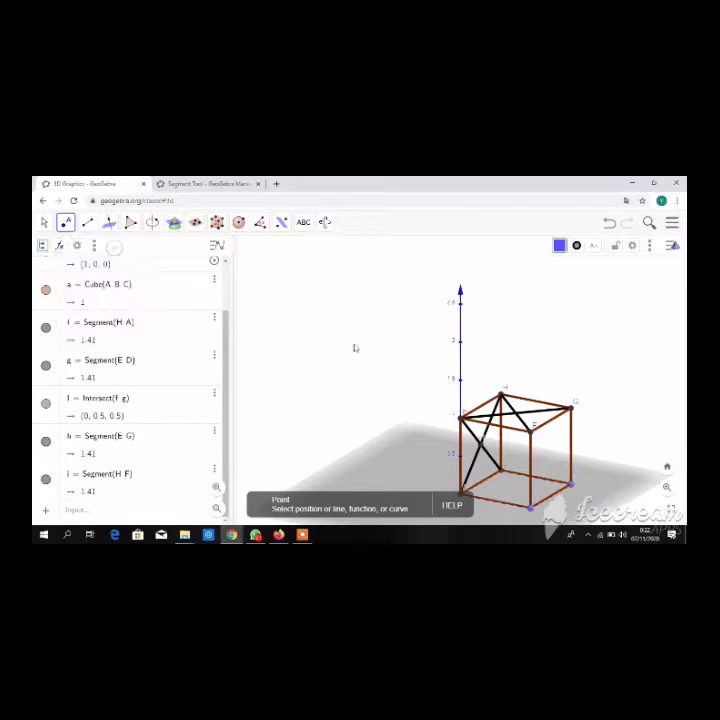
pyautogui.click(519, 412)
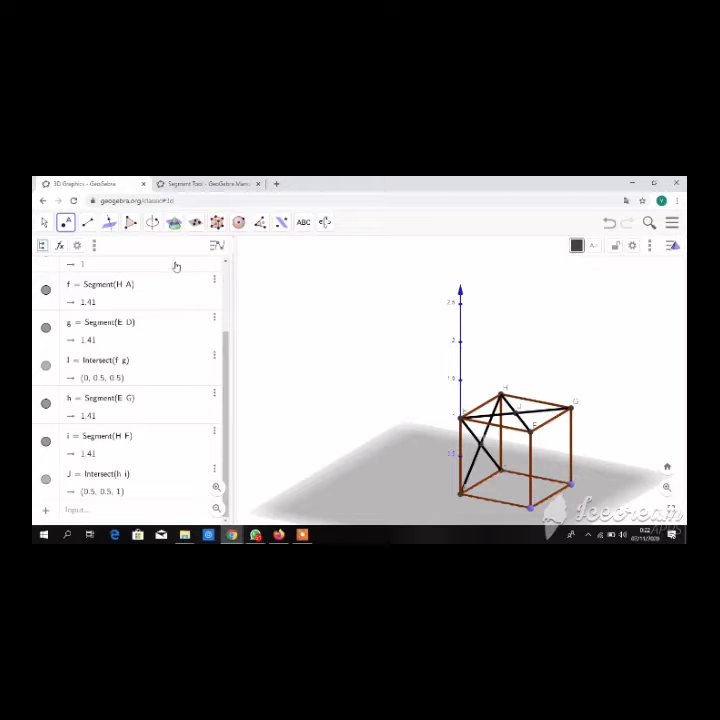
# Create the diagonal section of the cube as a polygon through vertices H, F, B and D.
pyautogui.click(45, 223)
pyautogui.click(404, 415)
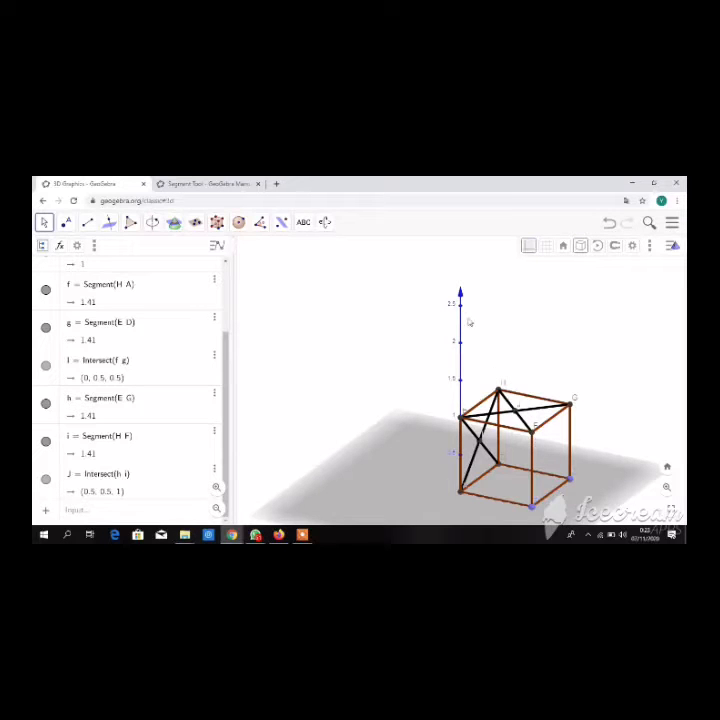
pyautogui.scroll(-3, 469, 322)
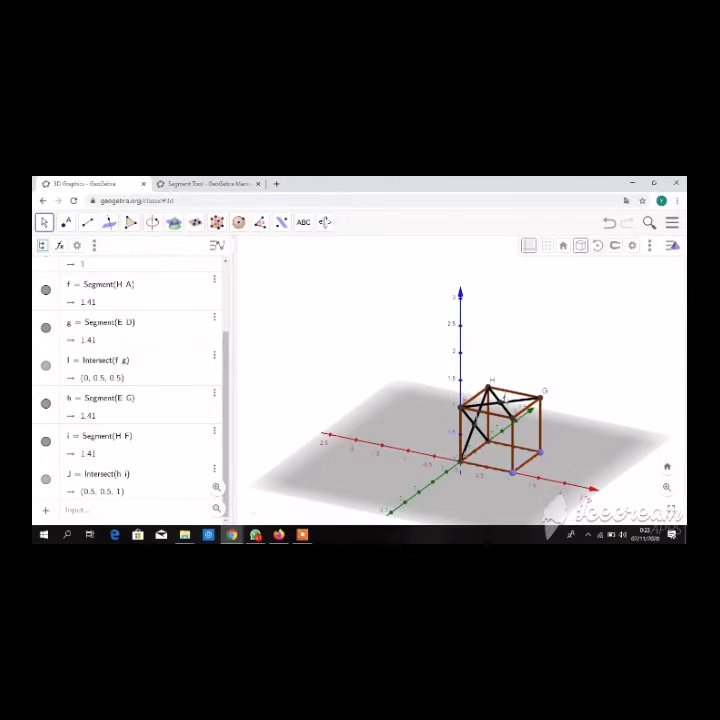
pyautogui.click(666, 488)
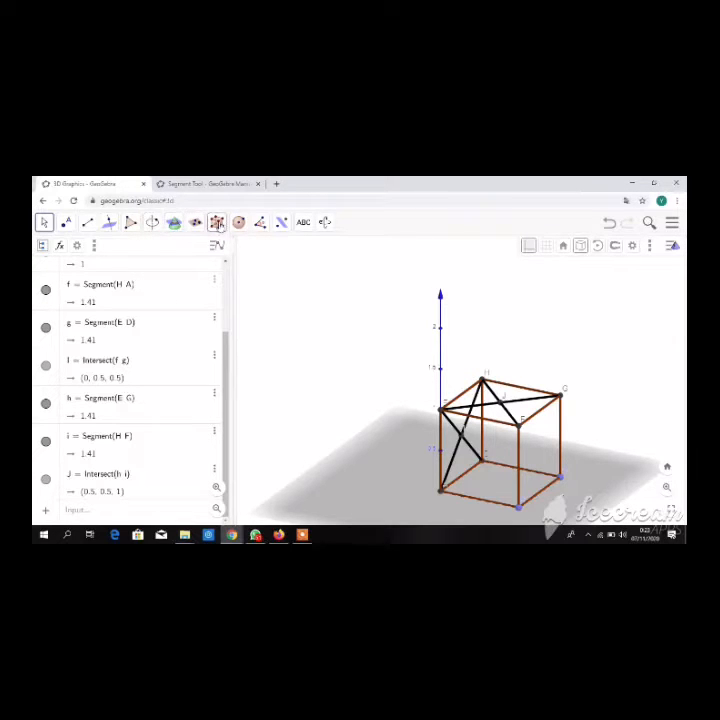
pyautogui.click(196, 223)
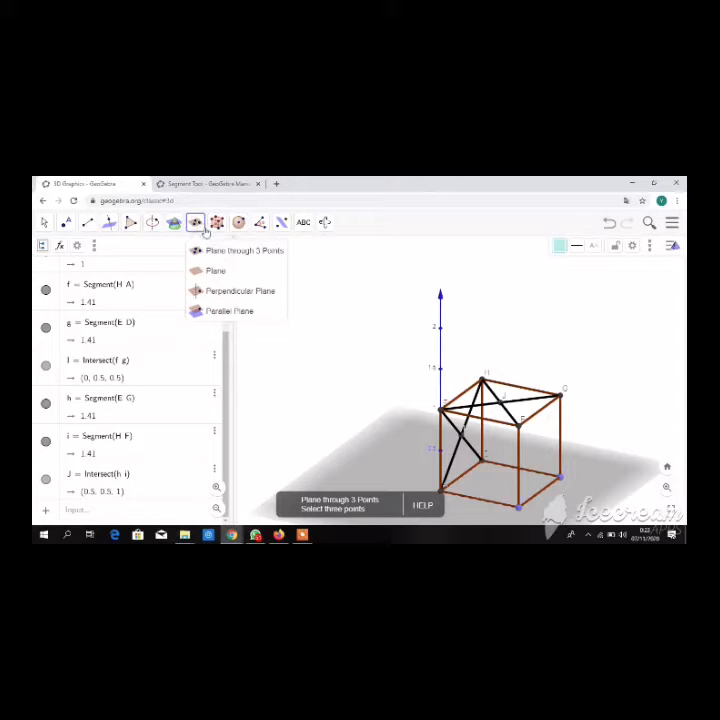
pyautogui.click(130, 222)
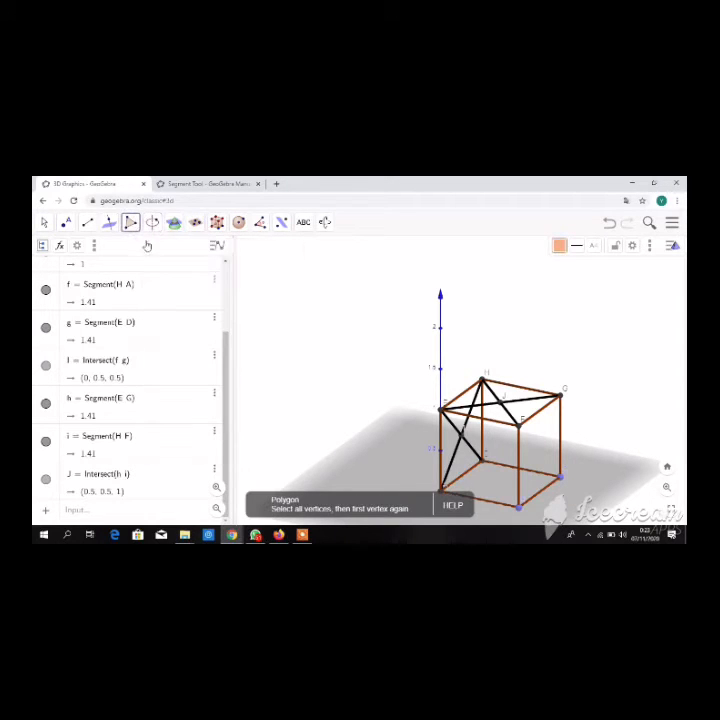
pyautogui.click(130, 222)
pyautogui.click(152, 250)
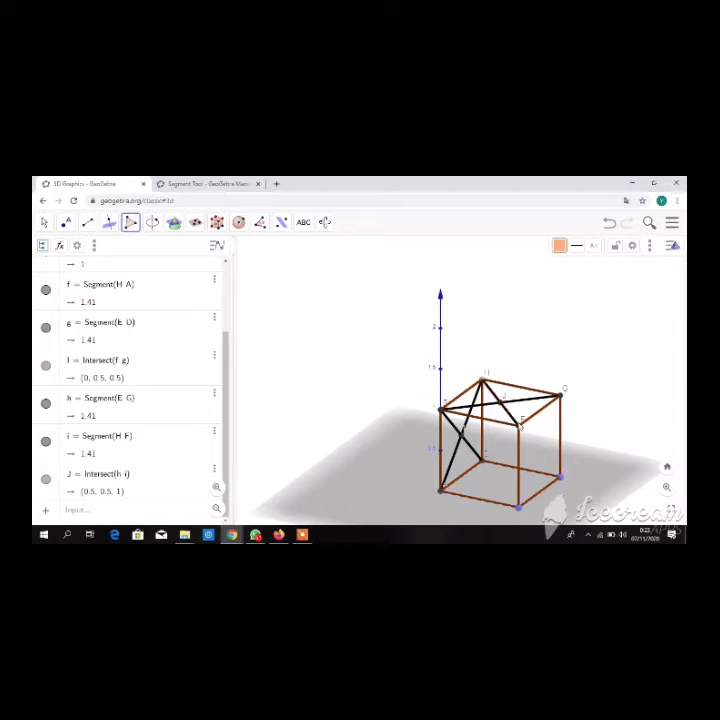
pyautogui.click(521, 429)
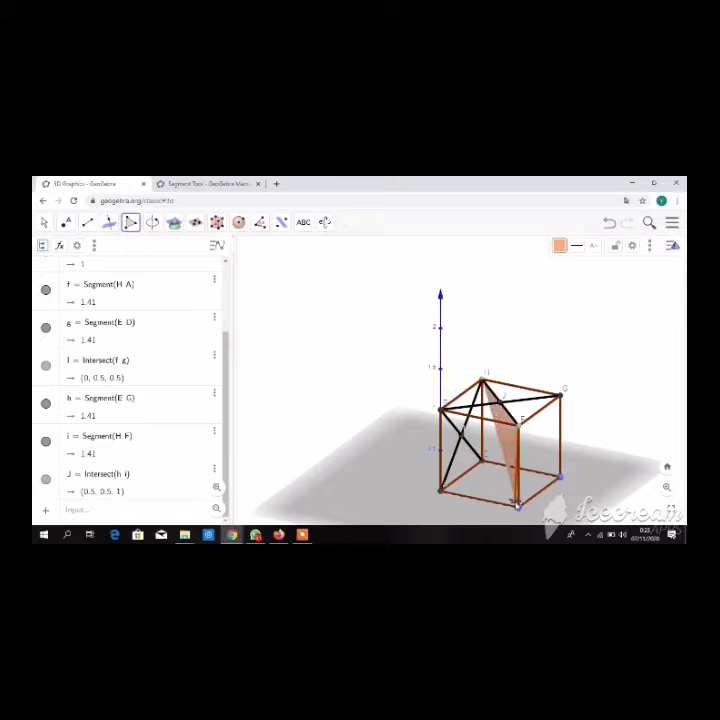
pyautogui.click(518, 508)
pyautogui.click(482, 461)
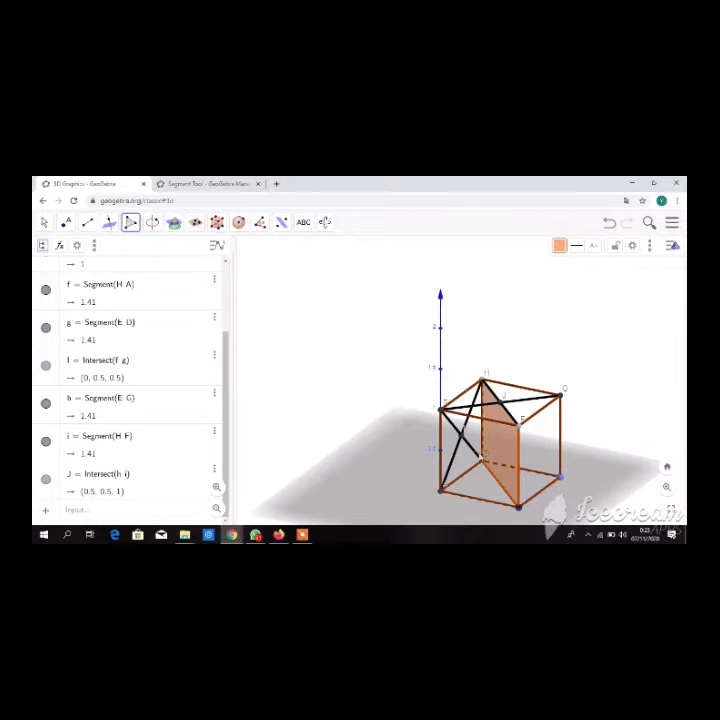
pyautogui.click(482, 382)
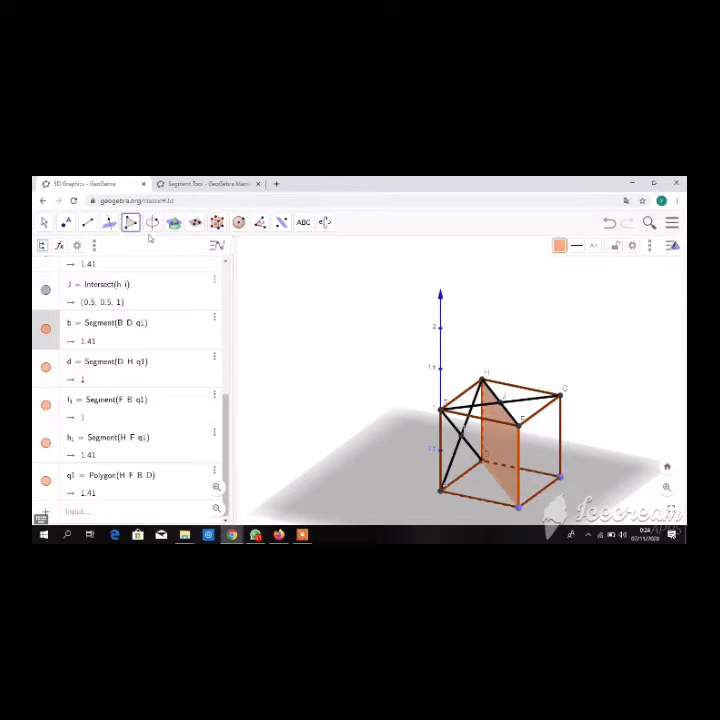
# Place midpoints on the cube's four vertical edges EA, BF, CG and DH with the Midpoint or Center tool.
pyautogui.click(68, 224)
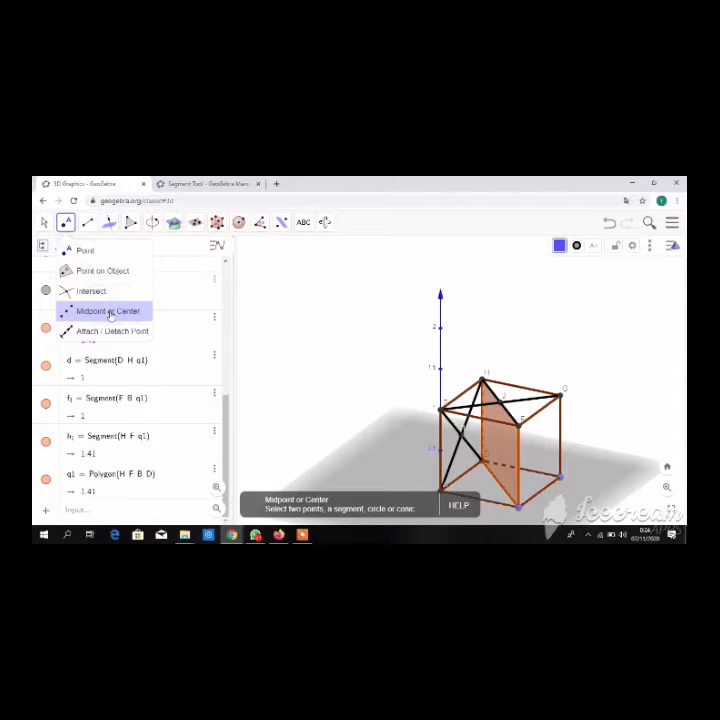
pyautogui.click(108, 311)
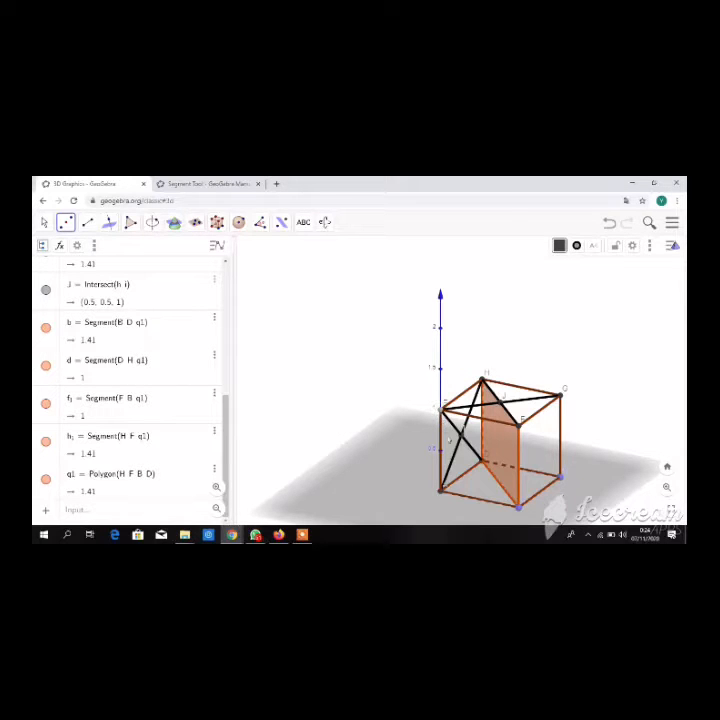
pyautogui.click(441, 494)
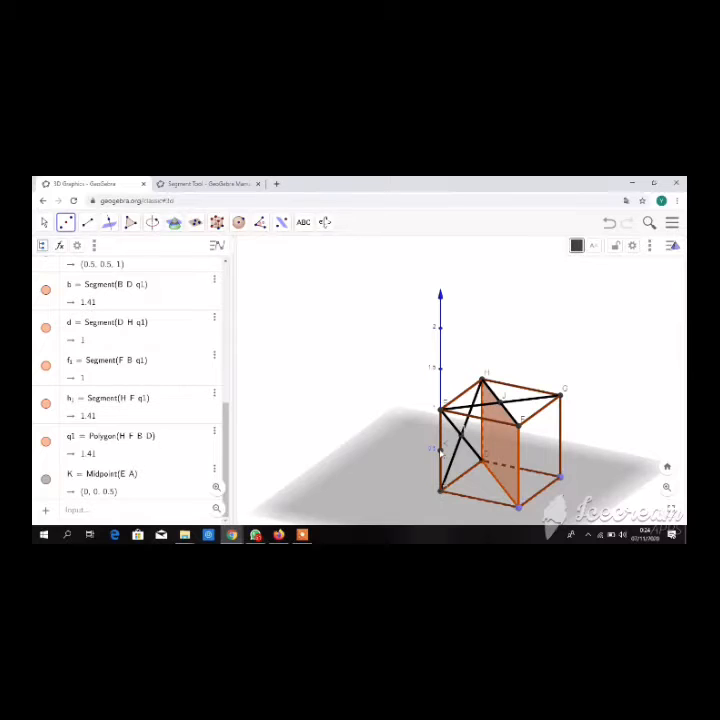
pyautogui.click(519, 507)
pyautogui.click(521, 429)
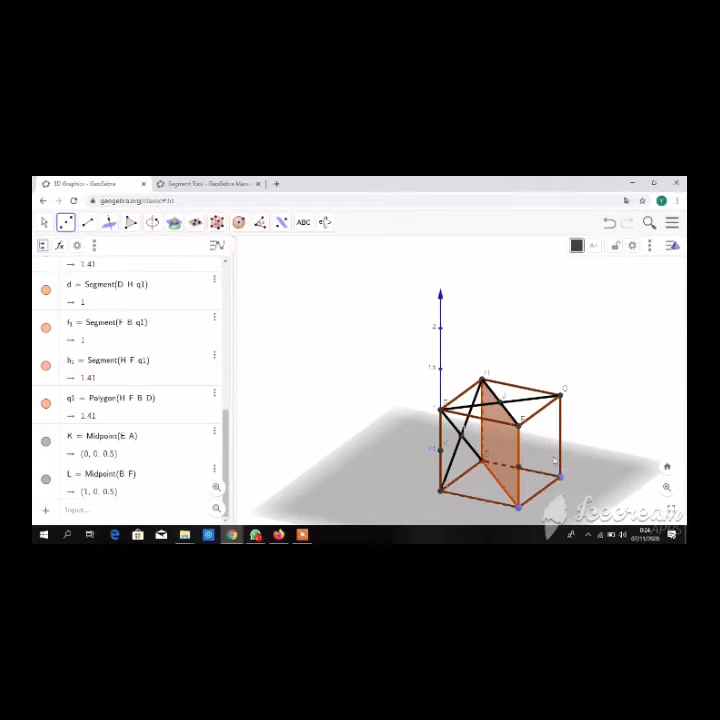
pyautogui.click(560, 397)
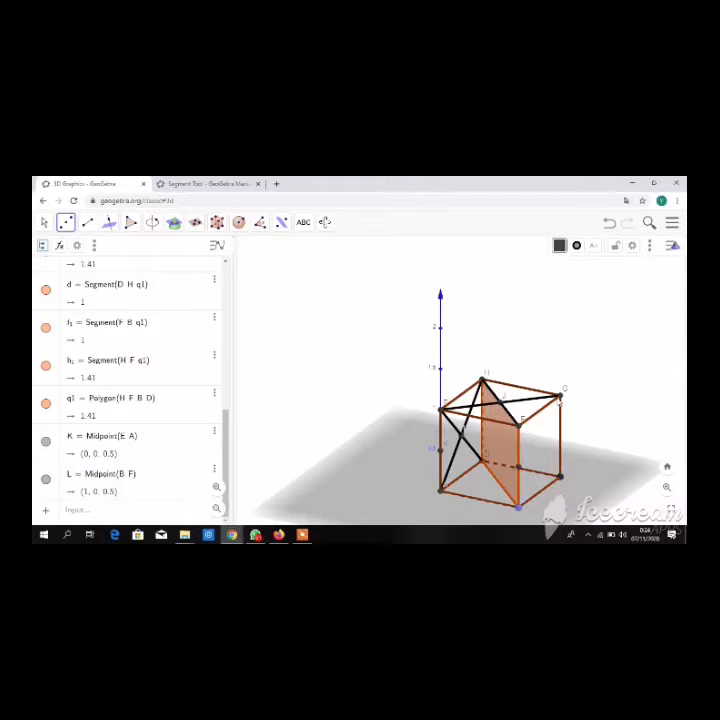
pyautogui.click(560, 476)
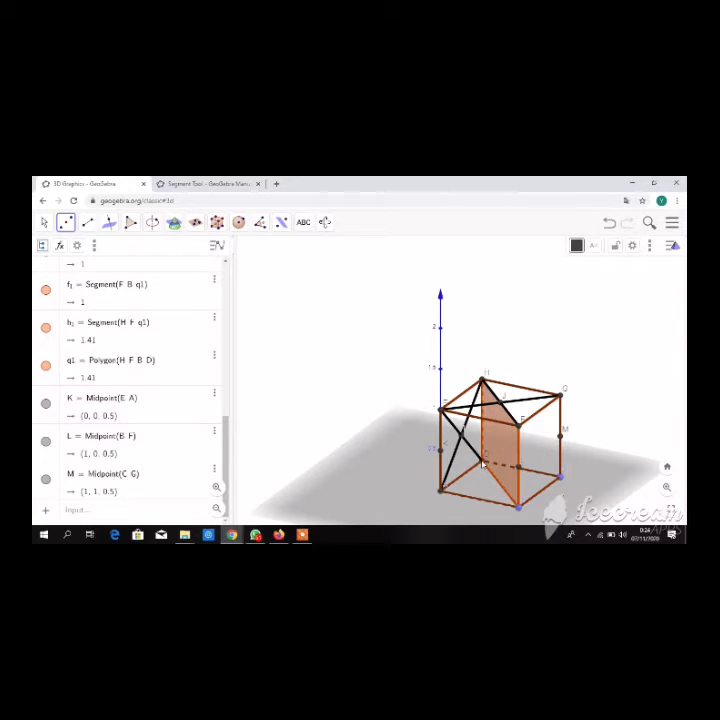
pyautogui.click(483, 462)
pyautogui.click(484, 378)
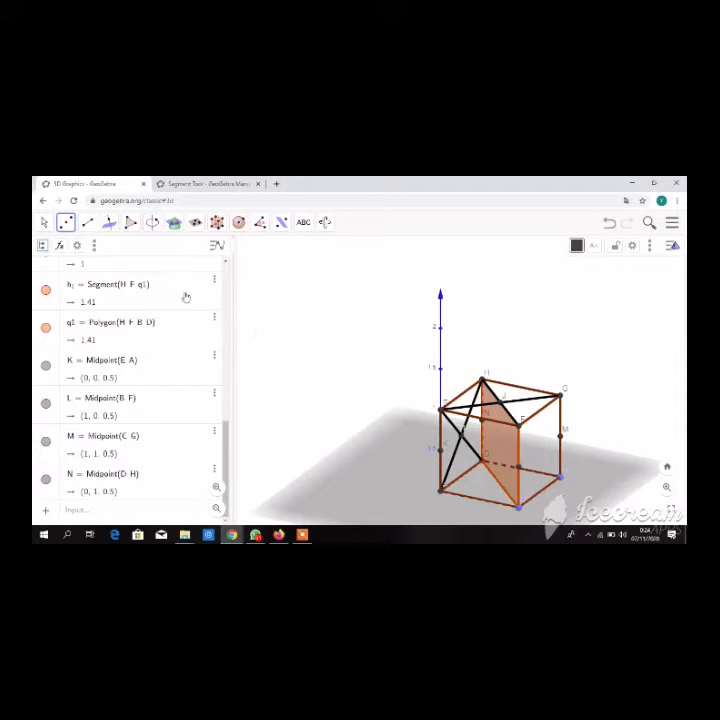
# Create a horizontal section of the cube as a polygon through the vertical-edge midpoints K, L, M and N.
pyautogui.click(130, 224)
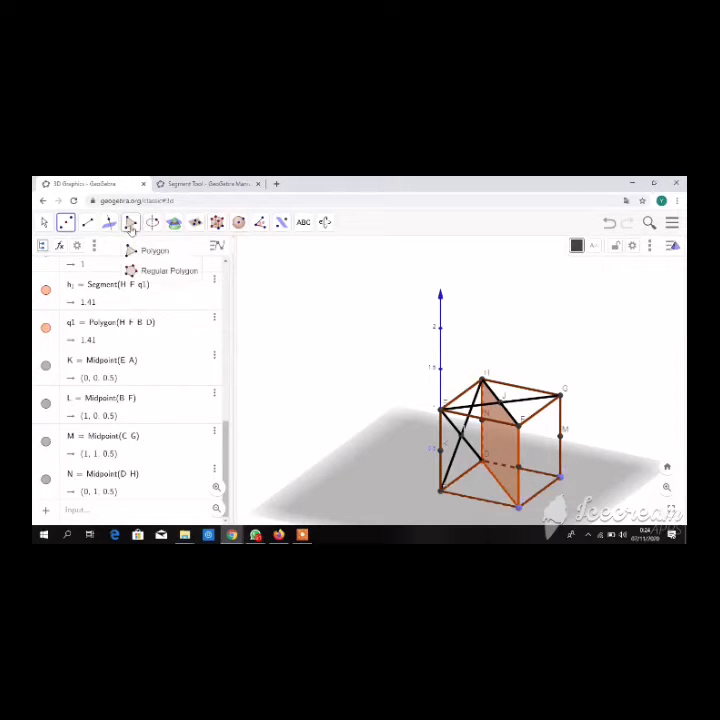
pyautogui.click(130, 250)
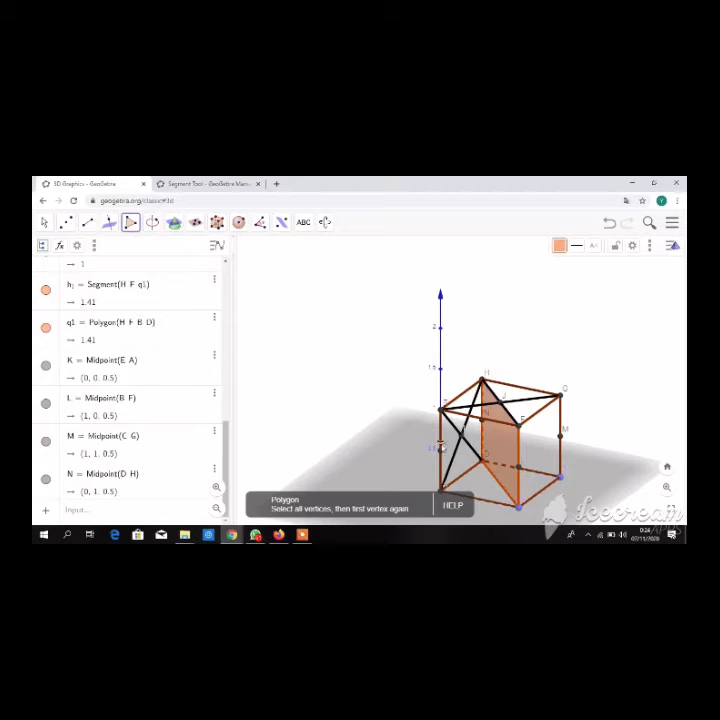
pyautogui.click(442, 449)
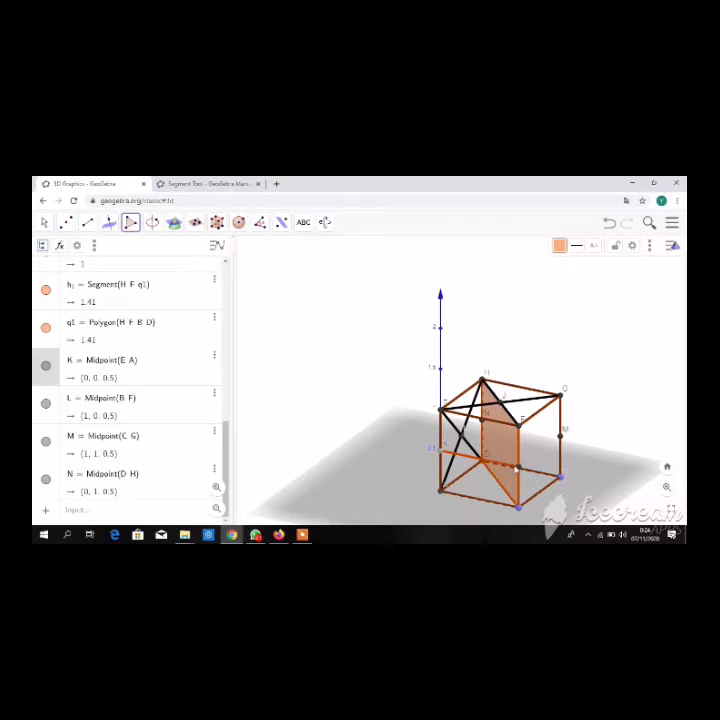
pyautogui.click(519, 466)
pyautogui.click(560, 437)
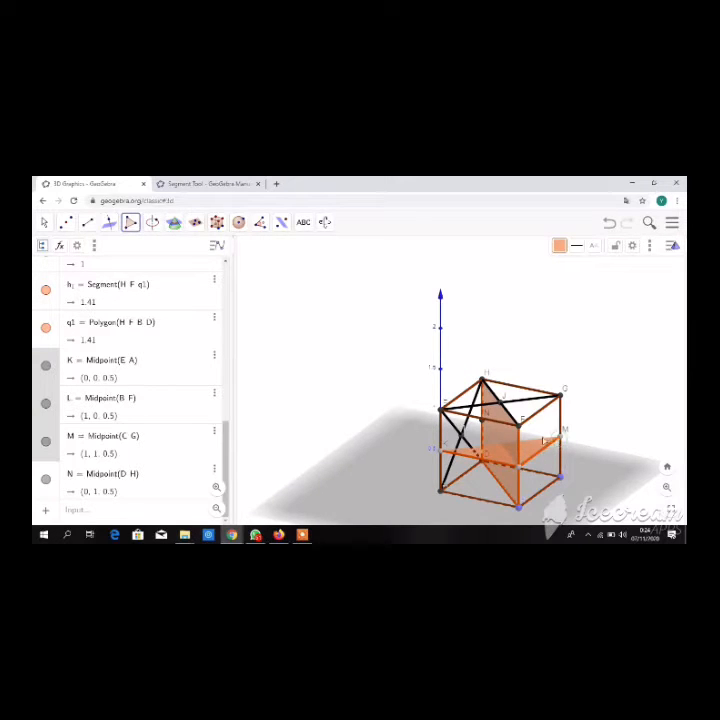
pyautogui.click(484, 421)
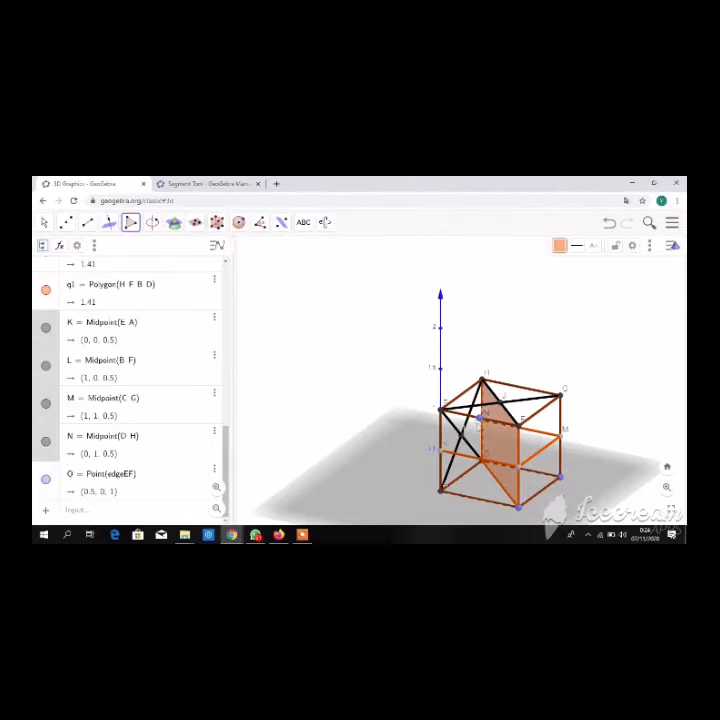
pyautogui.click(441, 448)
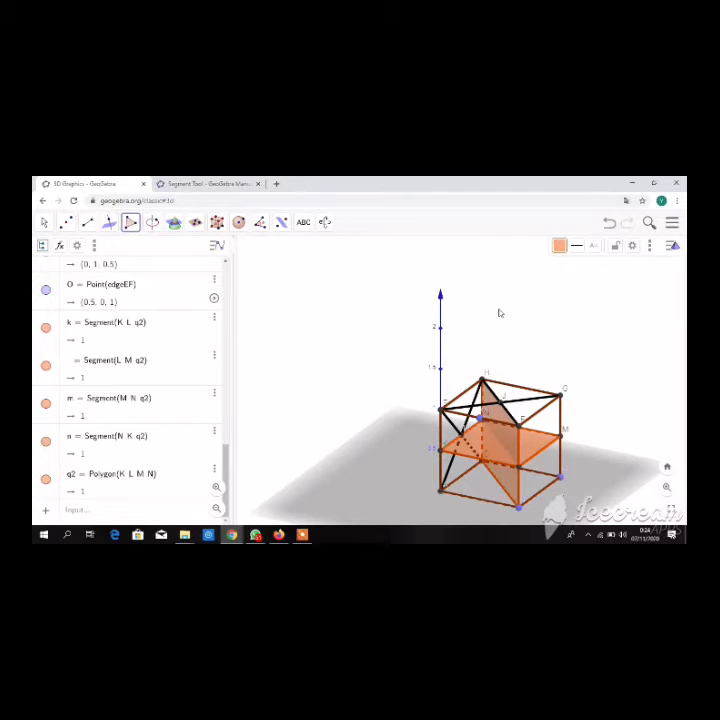
# Recolour the horizontal section polygon KLMN purple and return to the Move tool.
pyautogui.click(559, 245)
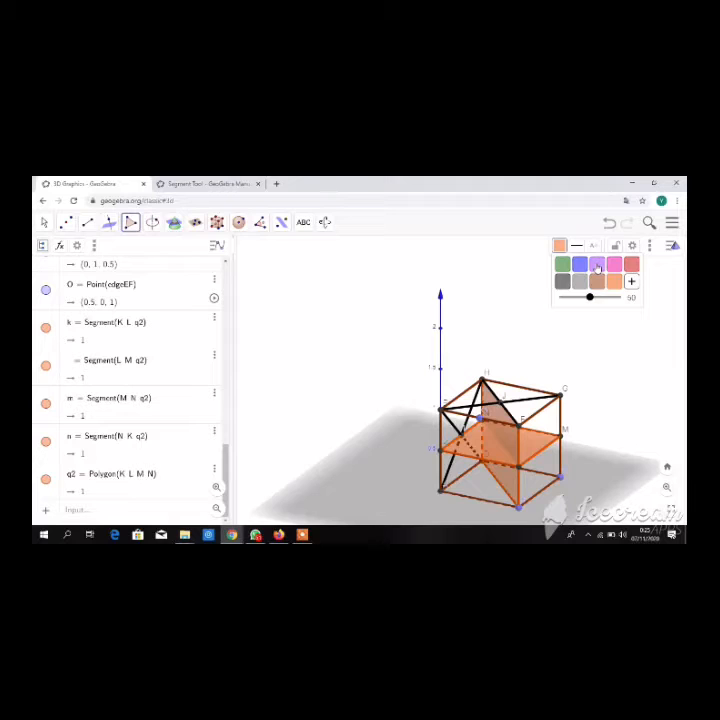
pyautogui.click(596, 266)
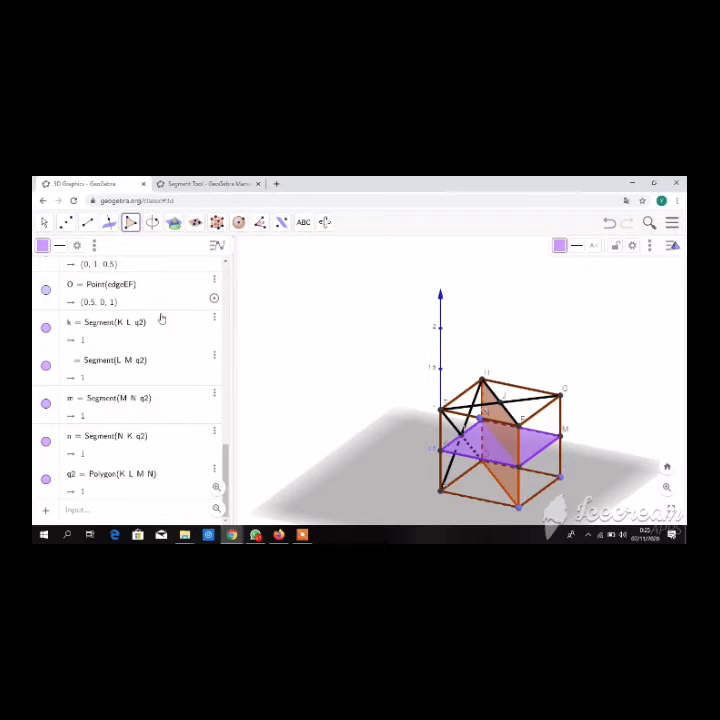
pyautogui.click(41, 225)
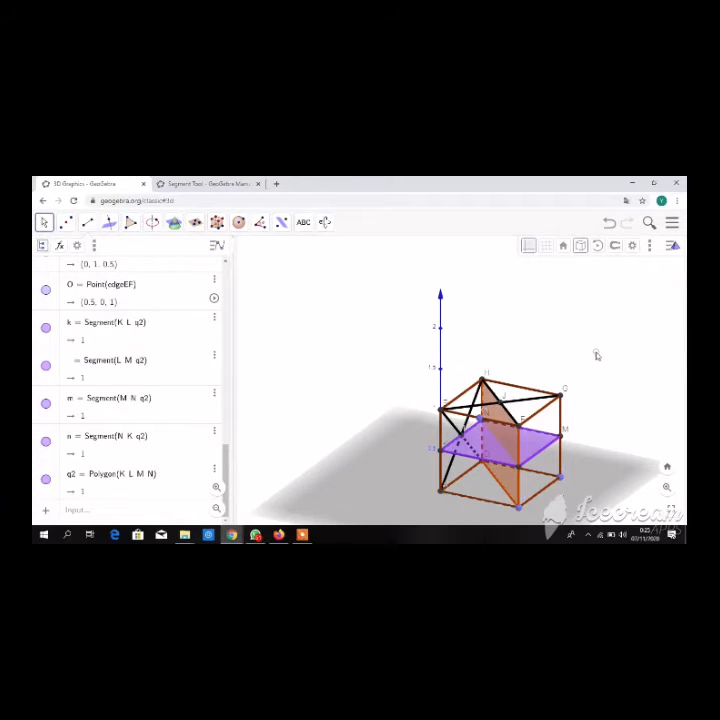
pyautogui.moveTo(596, 356)
pyautogui.mouseDown()
pyautogui.moveTo(587, 346)
pyautogui.moveTo(546, 341)
pyautogui.moveTo(595, 349)
pyautogui.moveTo(597, 356)
pyautogui.mouseUp()
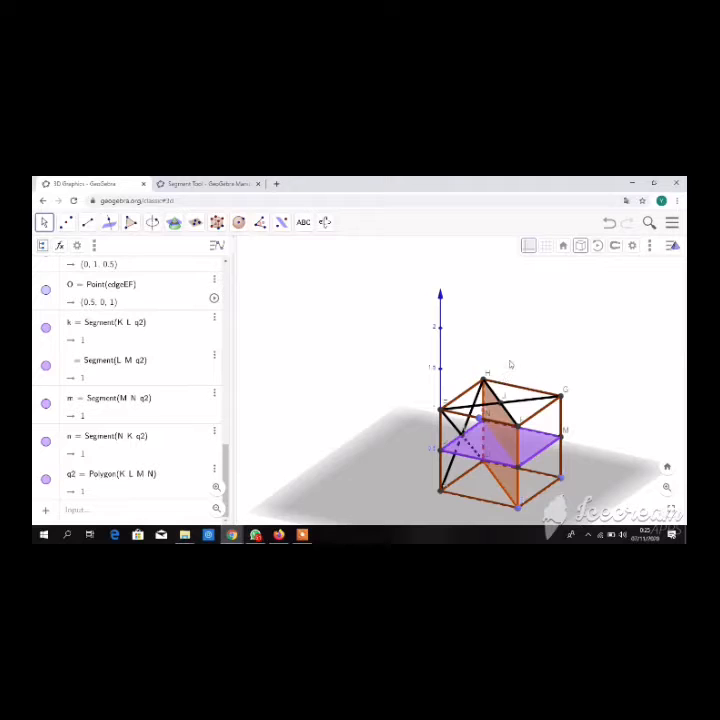
pyautogui.moveTo(509, 360)
pyautogui.mouseDown()
pyautogui.moveTo(528, 360)
pyautogui.moveTo(526, 354)
pyautogui.moveTo(513, 359)
pyautogui.mouseUp()
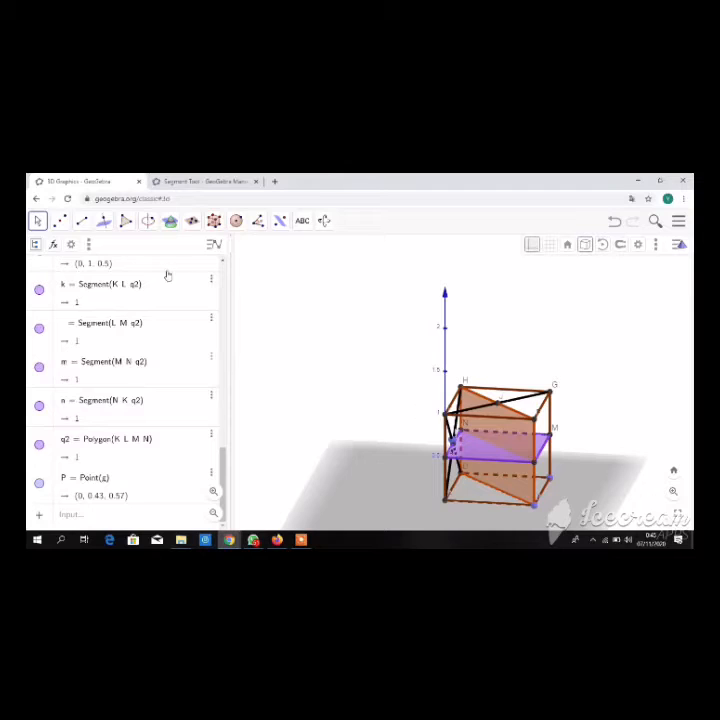
# Place the midpoint between N and L at the centre of the horizontal section.
pyautogui.click(61, 221)
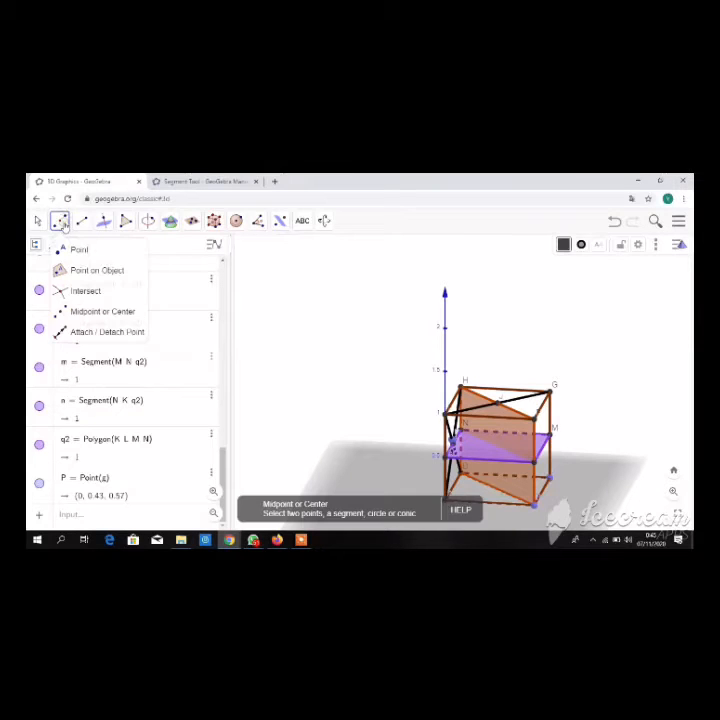
pyautogui.click(91, 312)
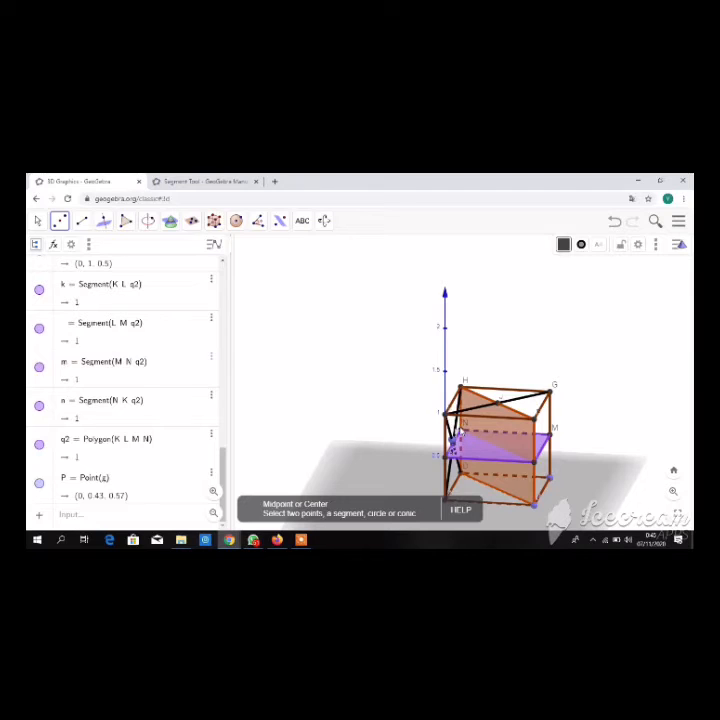
pyautogui.click(534, 463)
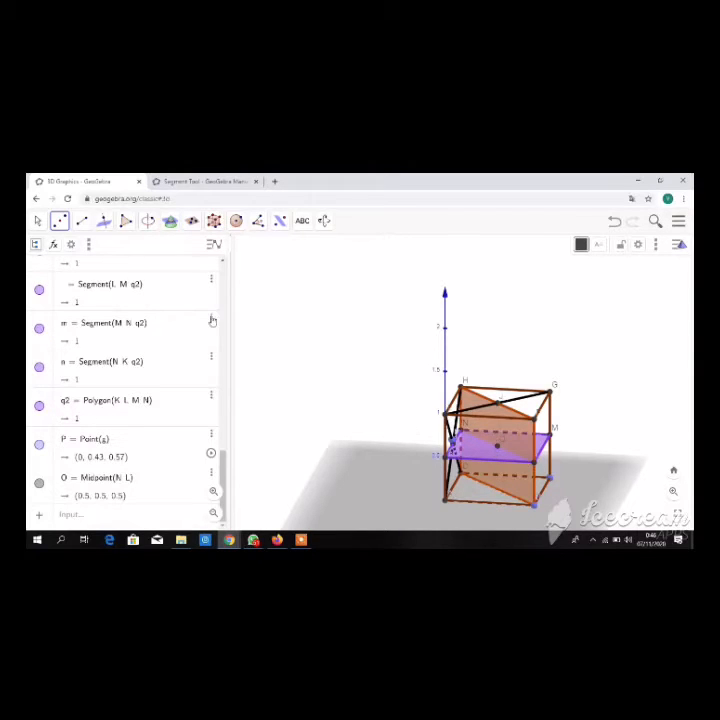
# Place midpoints between N and M and between K and L on the horizontal section's edges.
pyautogui.click(62, 224)
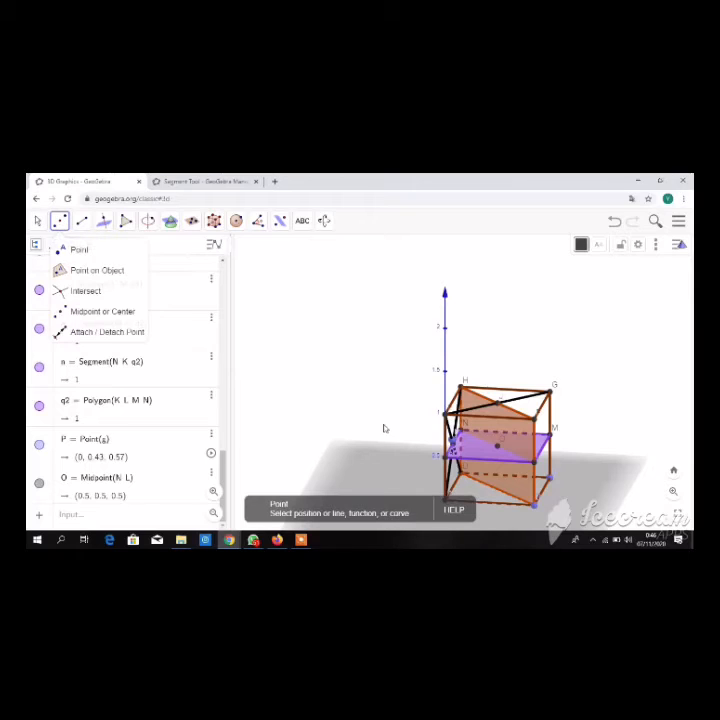
pyautogui.click(462, 433)
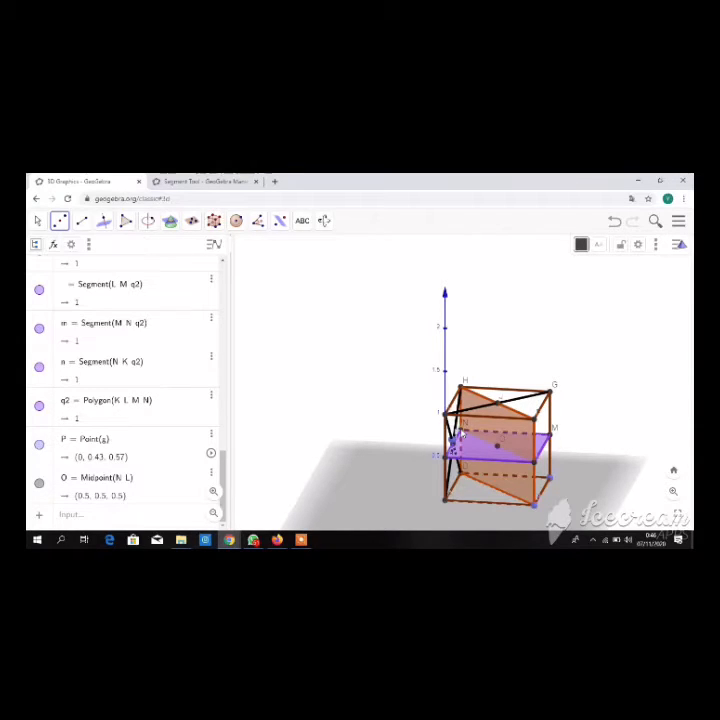
pyautogui.click(553, 435)
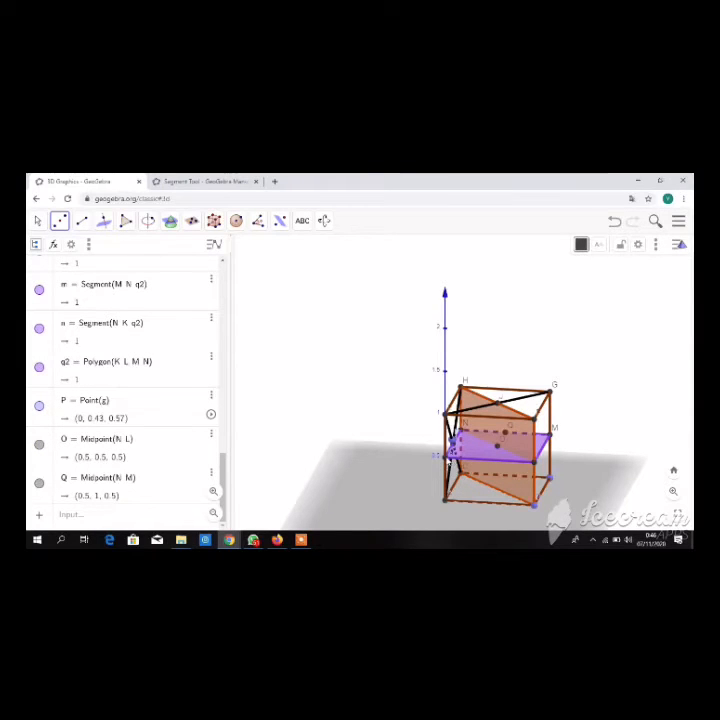
pyautogui.click(446, 458)
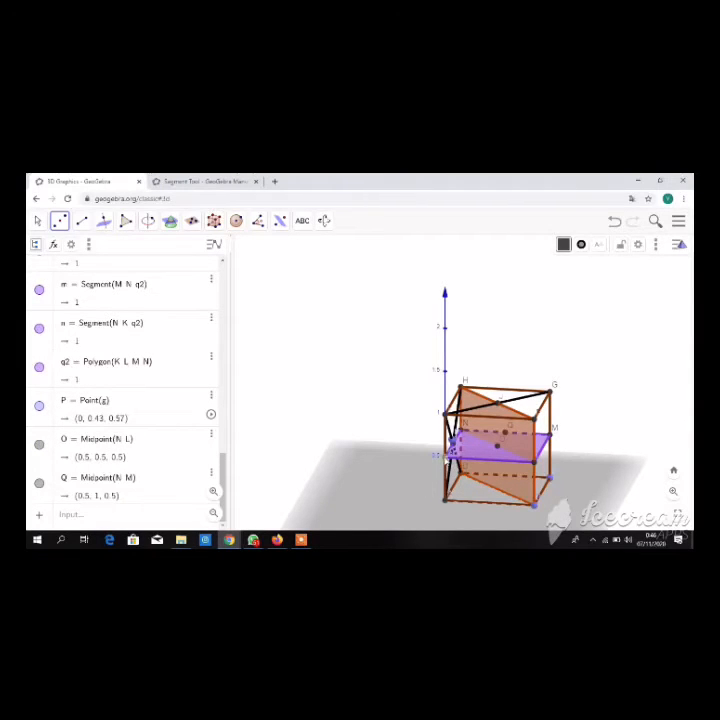
pyautogui.click(537, 465)
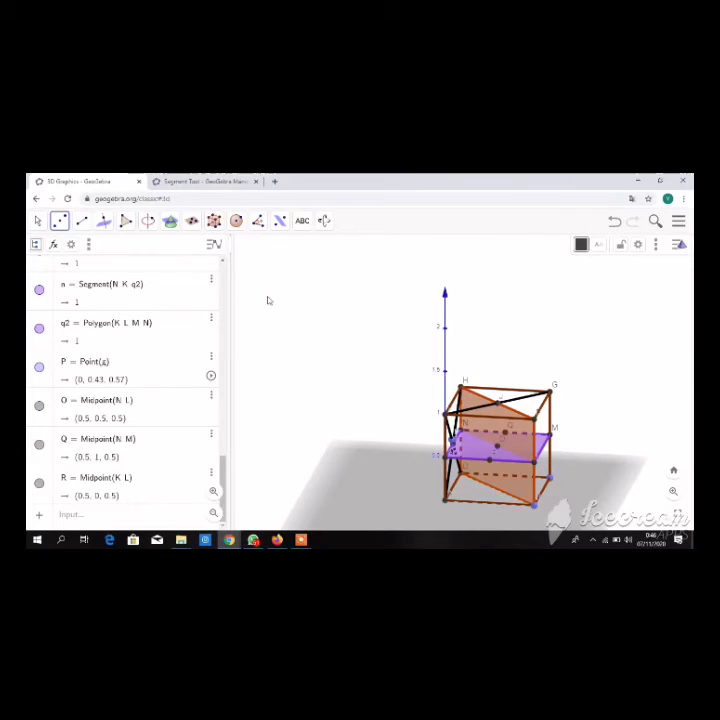
# Draw a segment from Q to R, joining the midpoints of the horizontal section's opposite edges NM and KL.
pyautogui.click(82, 220)
pyautogui.click(104, 220)
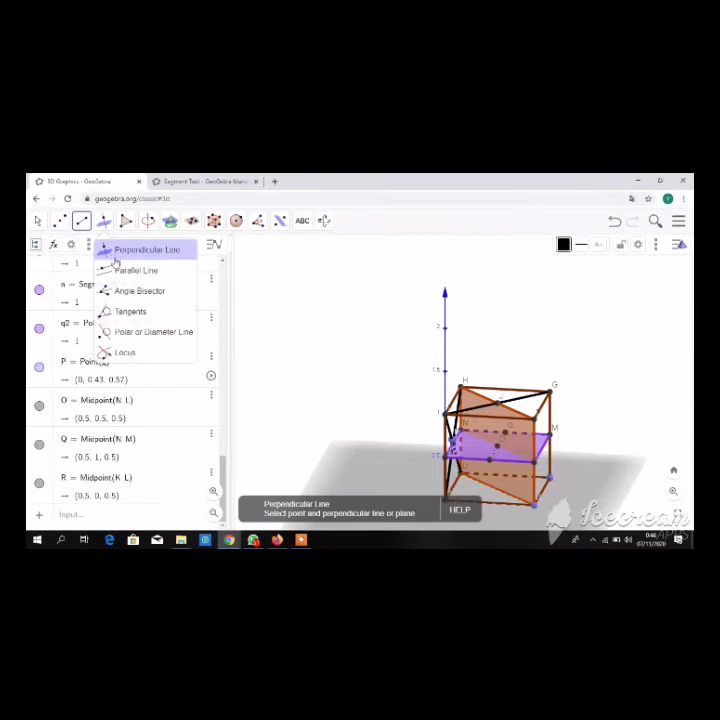
pyautogui.click(82, 220)
pyautogui.click(96, 270)
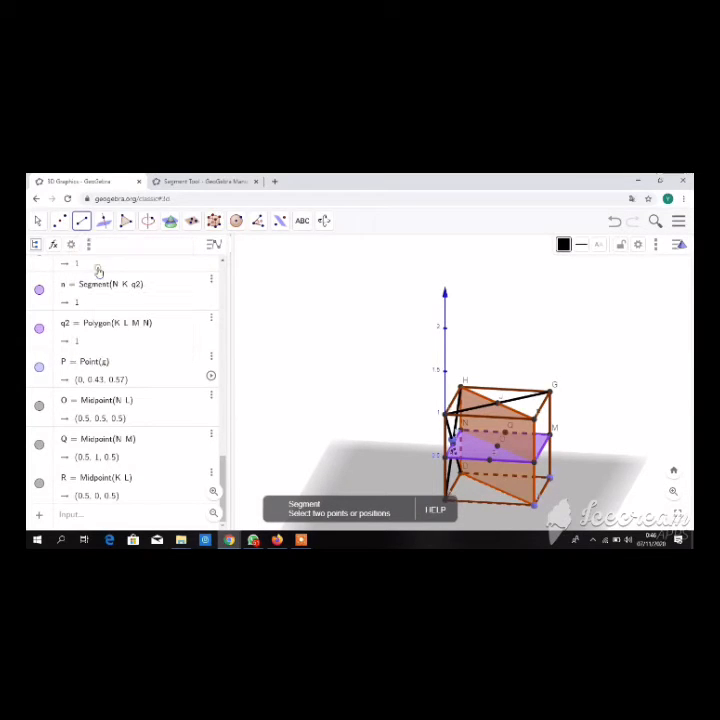
pyautogui.click(505, 432)
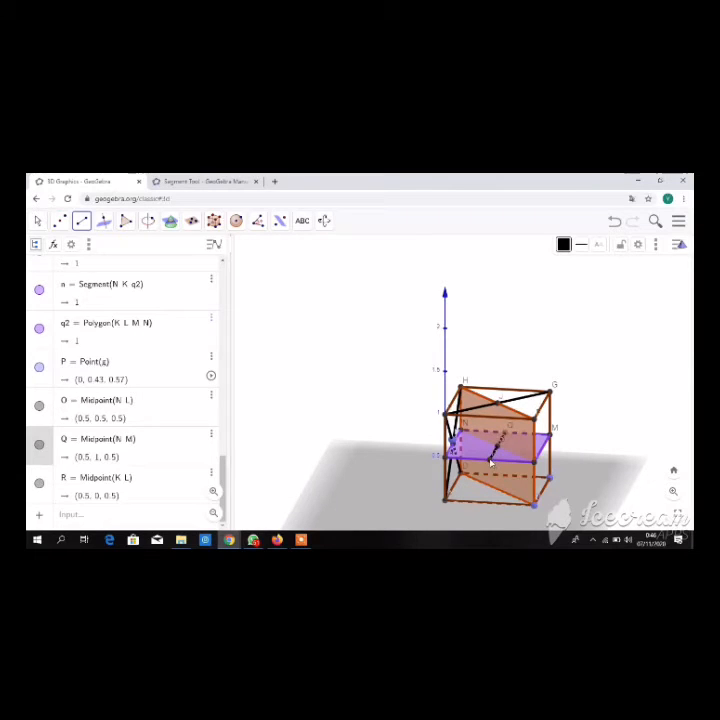
pyautogui.click(491, 462)
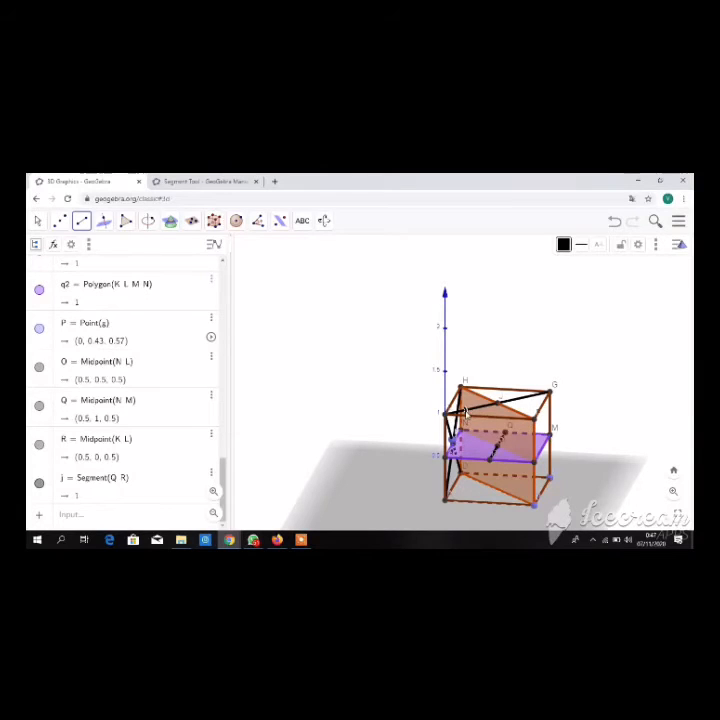
# Draw the front-face diagonal of the cube as a segment from F to A.
pyautogui.click(80, 218)
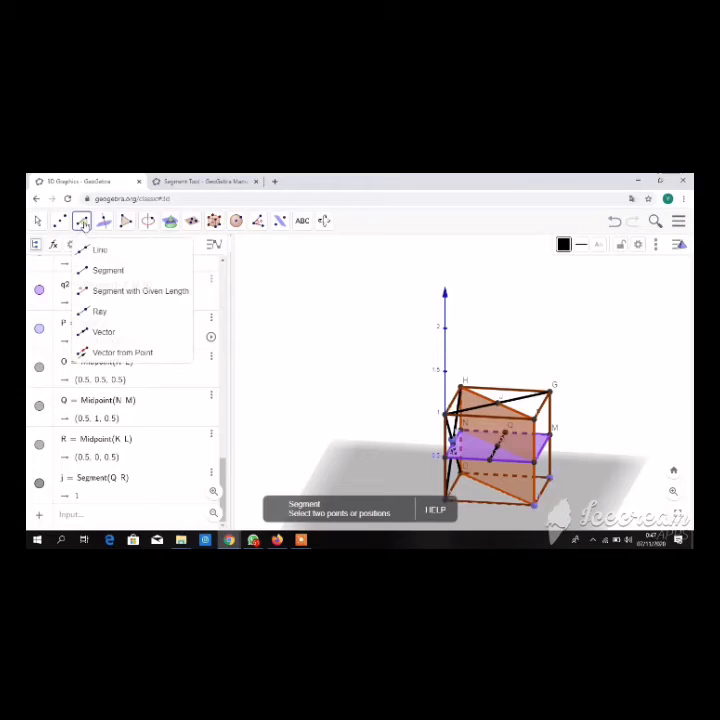
pyautogui.click(109, 272)
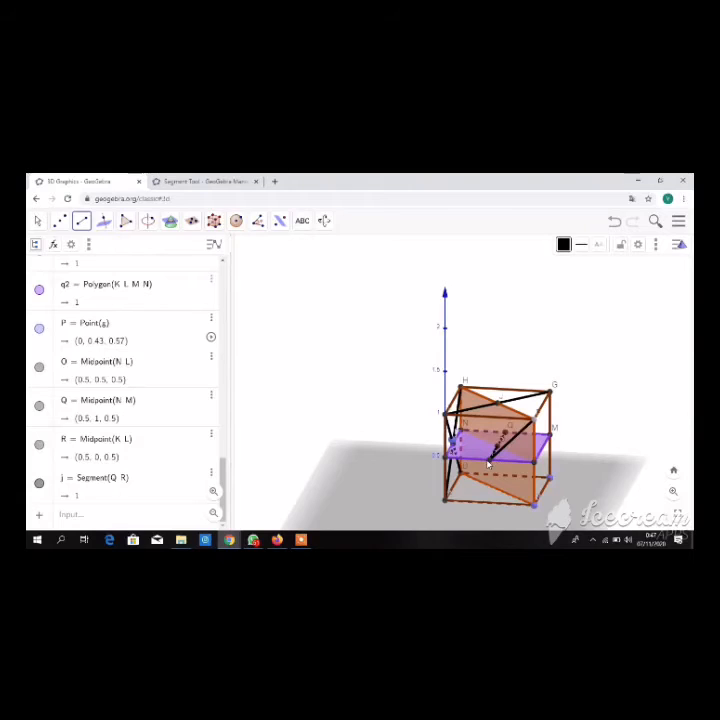
pyautogui.click(444, 503)
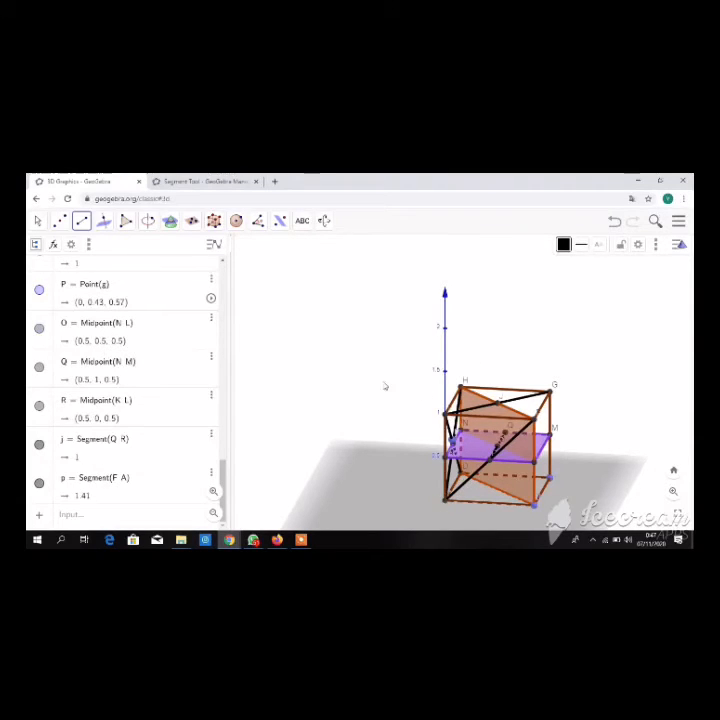
# Construct the triangular section through cube vertices F, A and H as a polygon.
pyautogui.click(129, 223)
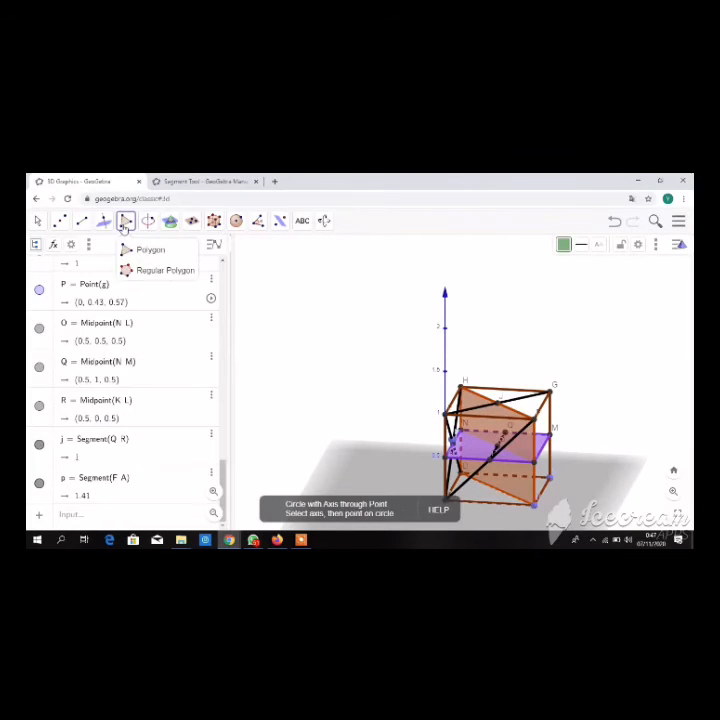
pyautogui.click(125, 223)
pyautogui.click(139, 251)
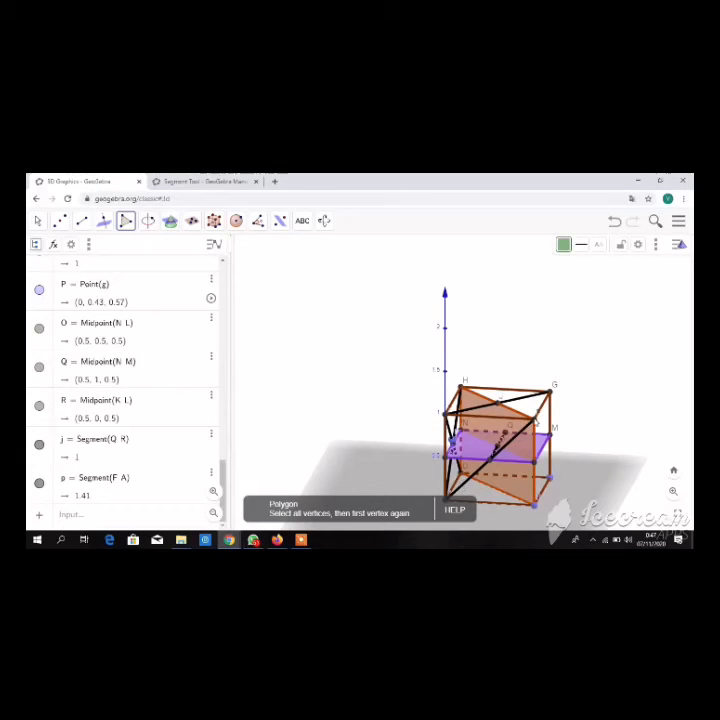
pyautogui.click(446, 500)
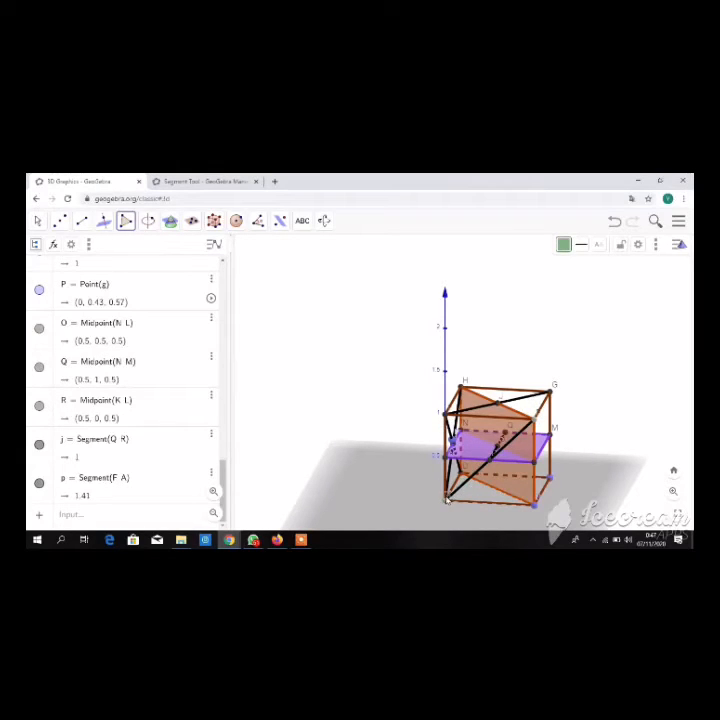
pyautogui.click(460, 387)
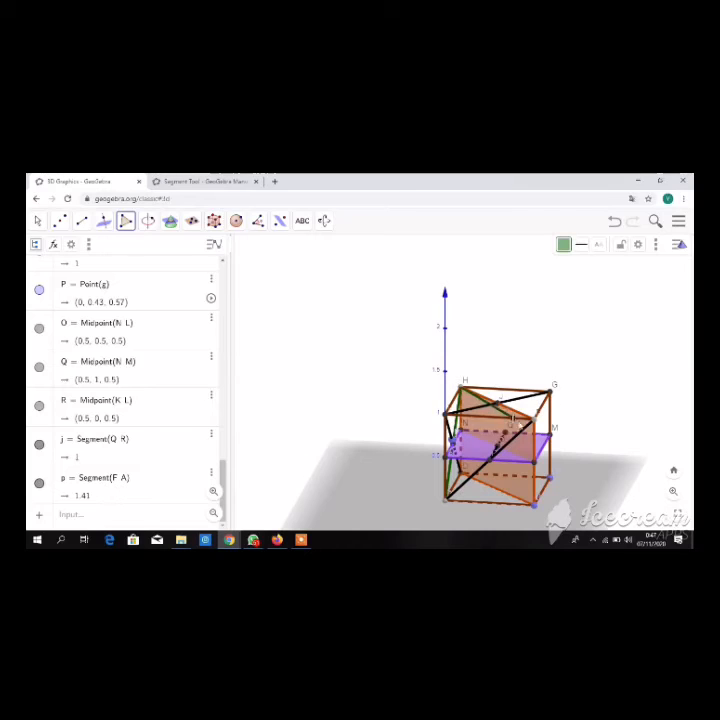
pyautogui.click(537, 418)
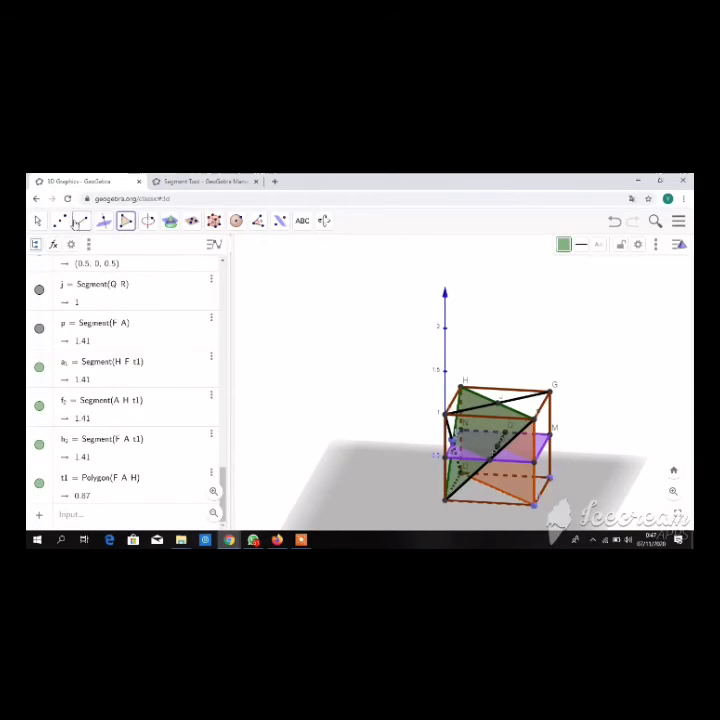
# Create a plane through the three points H, J and P, containing the triangular section of the cube.
pyautogui.click(42, 221)
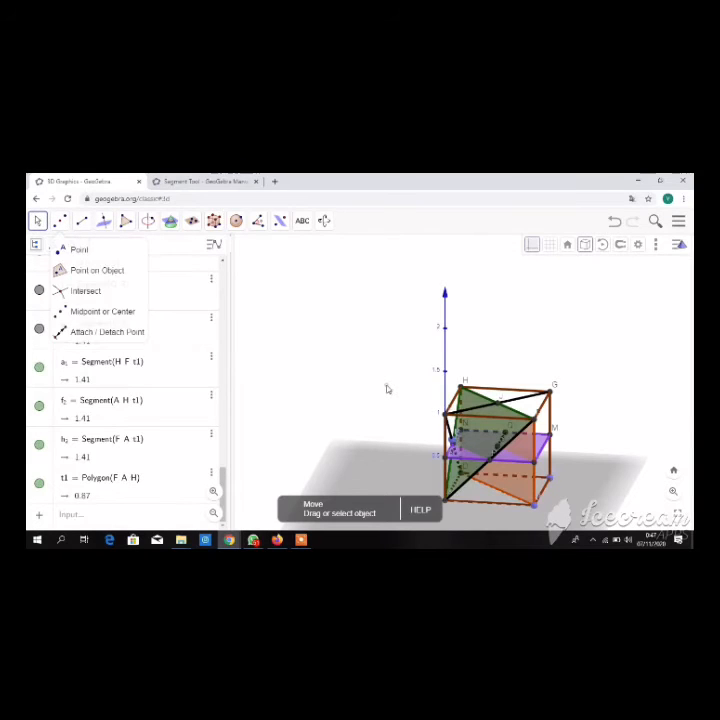
pyautogui.moveTo(388, 389)
pyautogui.mouseDown()
pyautogui.moveTo(381, 376)
pyautogui.moveTo(370, 386)
pyautogui.moveTo(402, 392)
pyautogui.mouseUp()
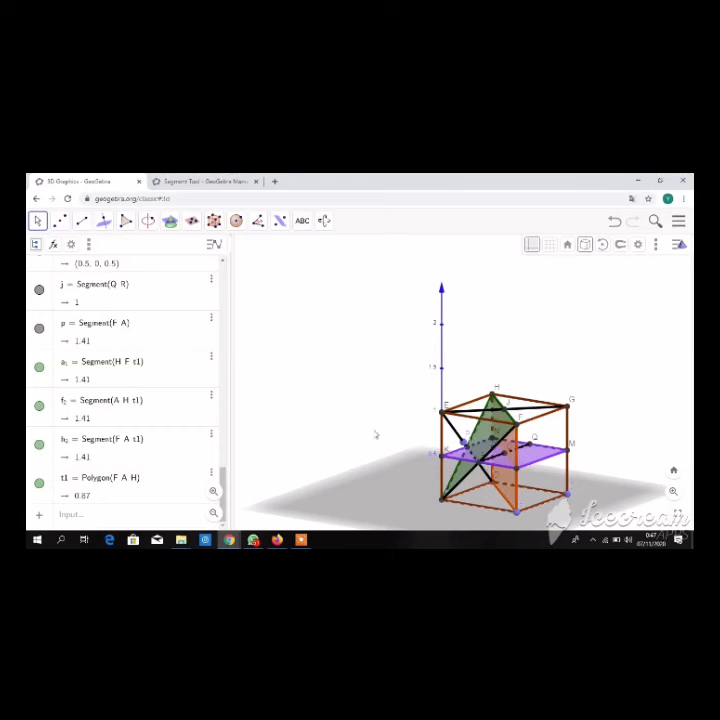
pyautogui.moveTo(374, 431)
pyautogui.mouseDown()
pyautogui.moveTo(437, 447)
pyautogui.moveTo(394, 411)
pyautogui.moveTo(387, 436)
pyautogui.moveTo(397, 437)
pyautogui.moveTo(384, 435)
pyautogui.mouseUp()
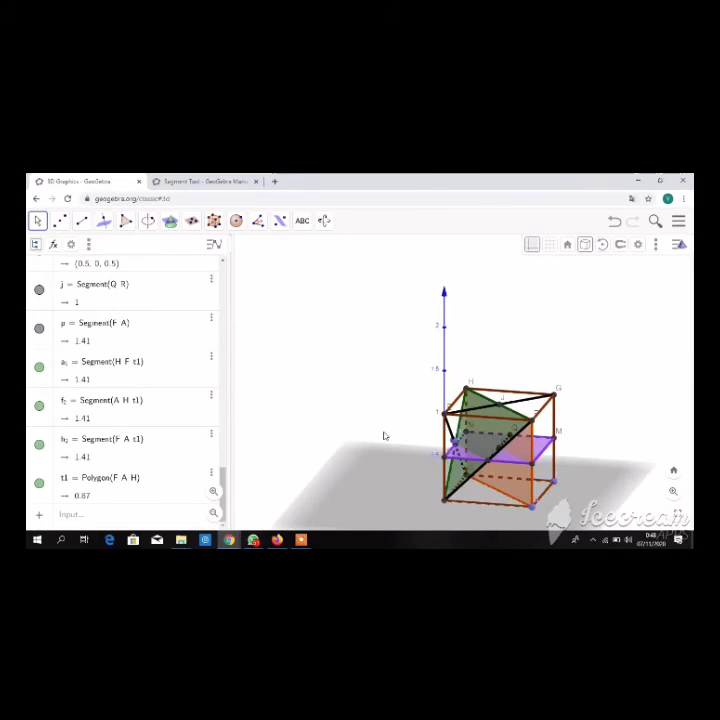
pyautogui.click(192, 222)
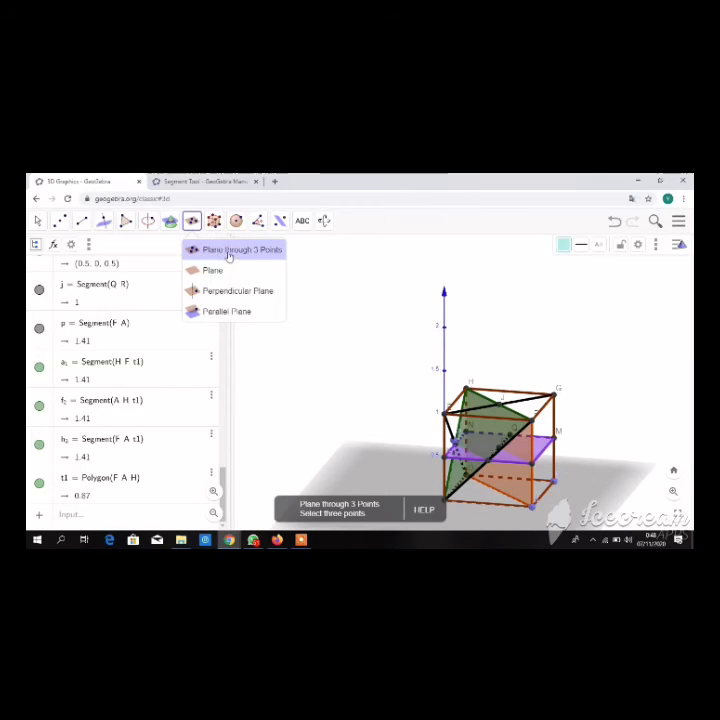
pyautogui.click(230, 250)
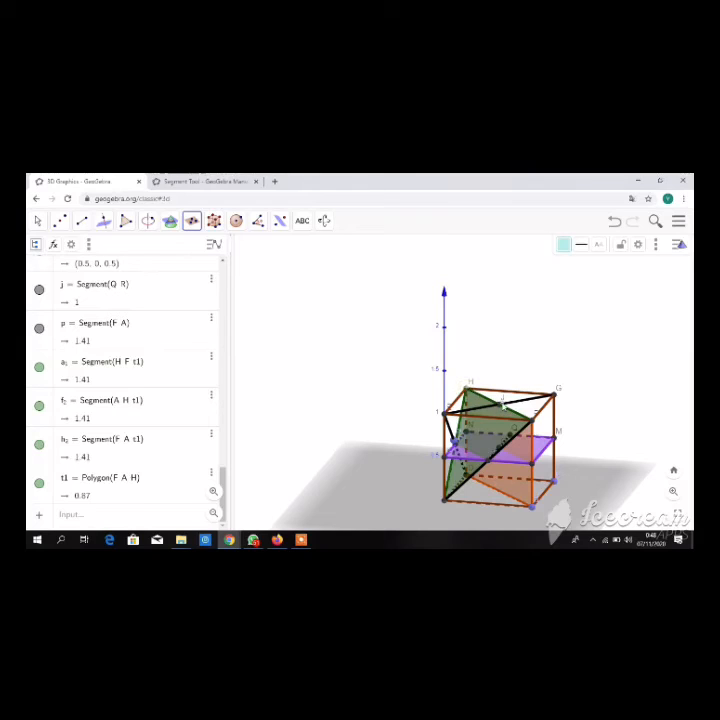
pyautogui.click(456, 443)
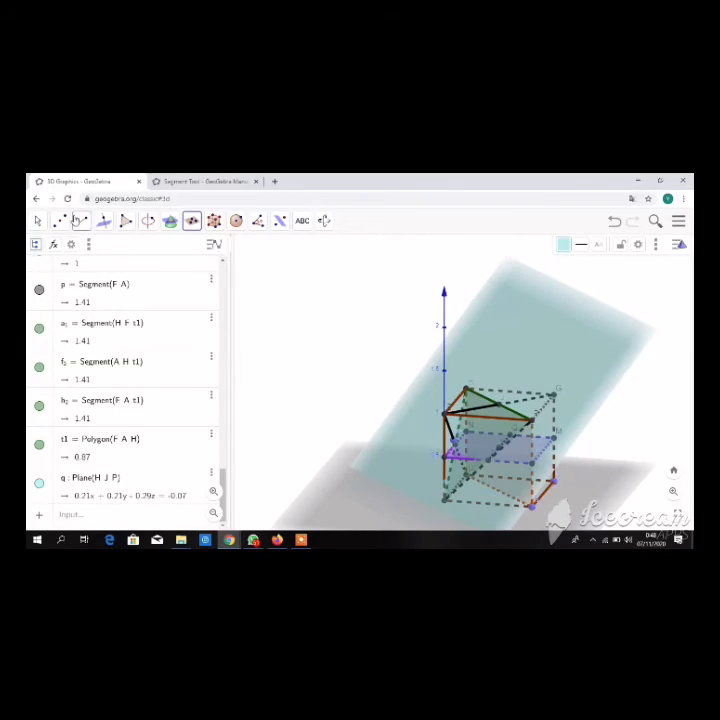
pyautogui.click(40, 222)
pyautogui.moveTo(372, 302)
pyautogui.mouseDown()
pyautogui.moveTo(336, 288)
pyautogui.moveTo(337, 299)
pyautogui.moveTo(397, 313)
pyautogui.moveTo(373, 301)
pyautogui.mouseUp()
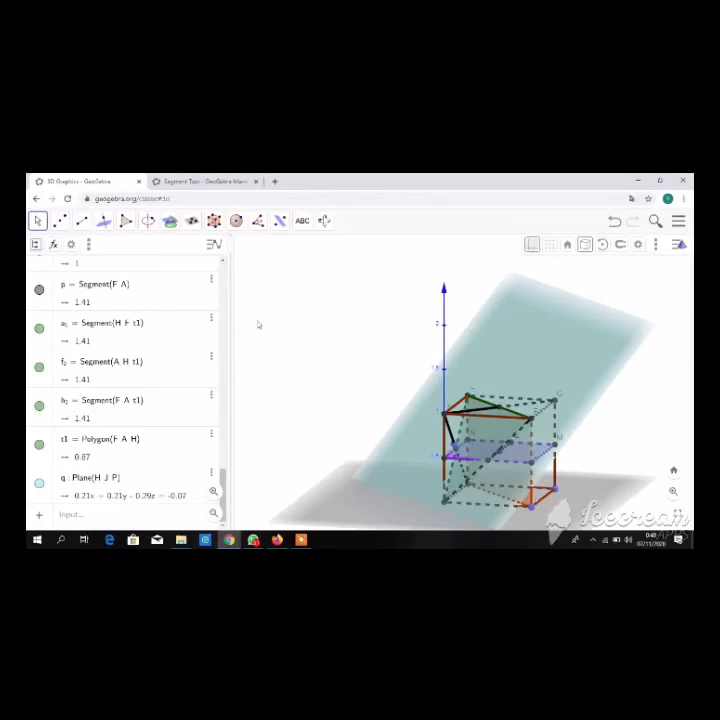
pyautogui.moveTo(258, 322); pyautogui.dragTo(151, 251)
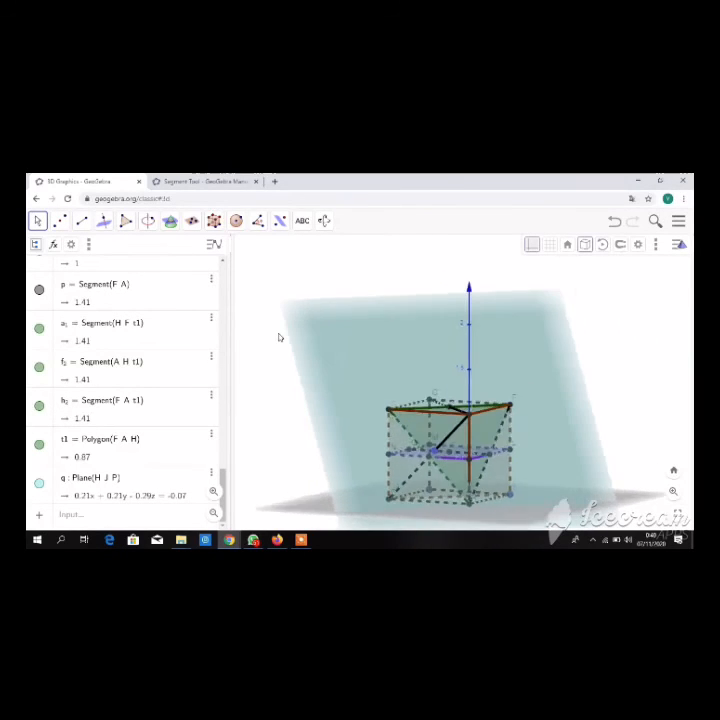
pyautogui.moveTo(300, 540)
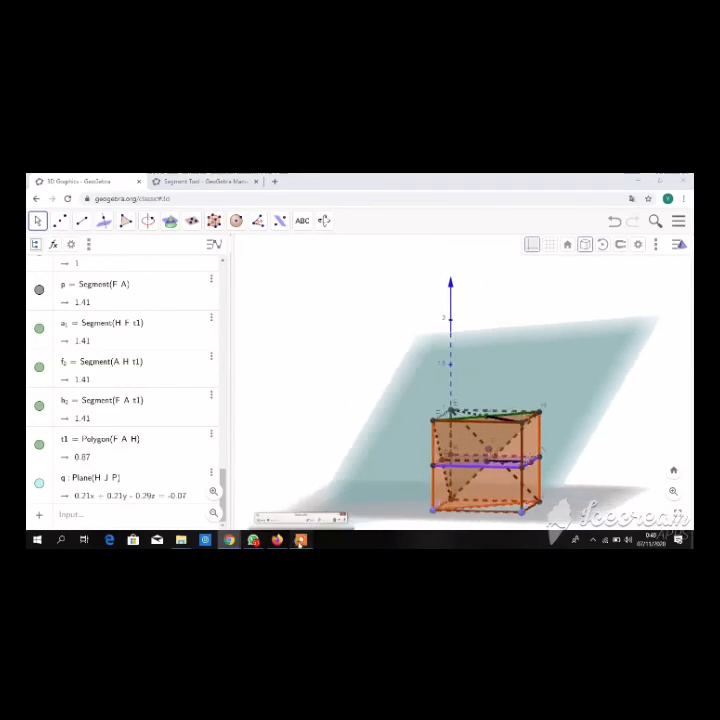
pyautogui.click(300, 515)
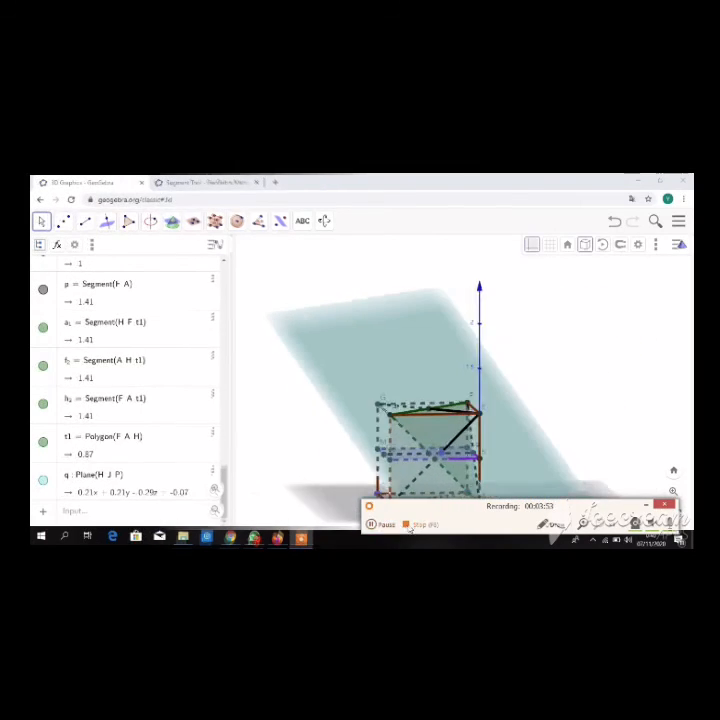